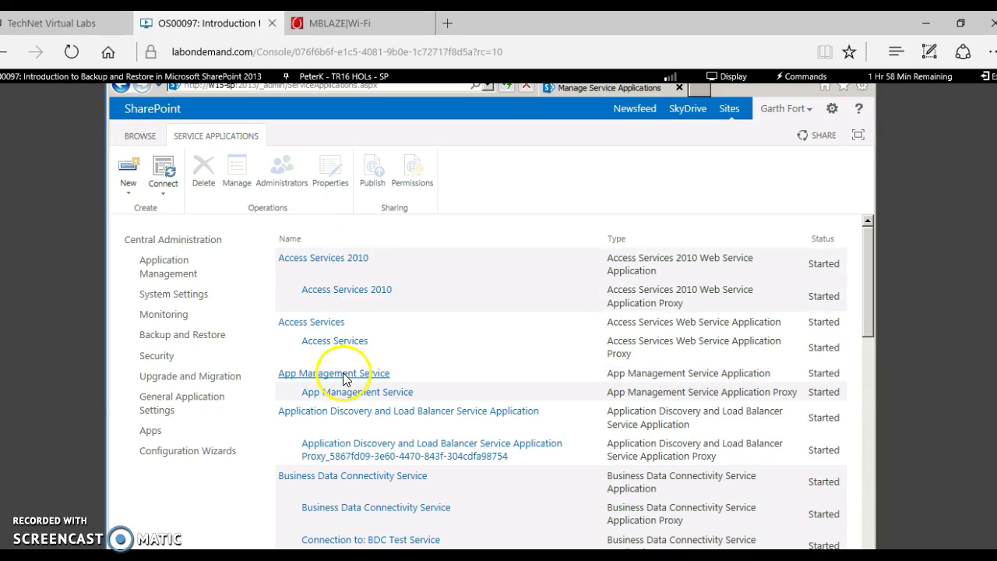
# Examine the list of service applications, their proxies, types and statuses on the Manage Service Applications page
pyautogui.scroll(-1, 371, 411)
pyautogui.scroll(-2, 371, 411)
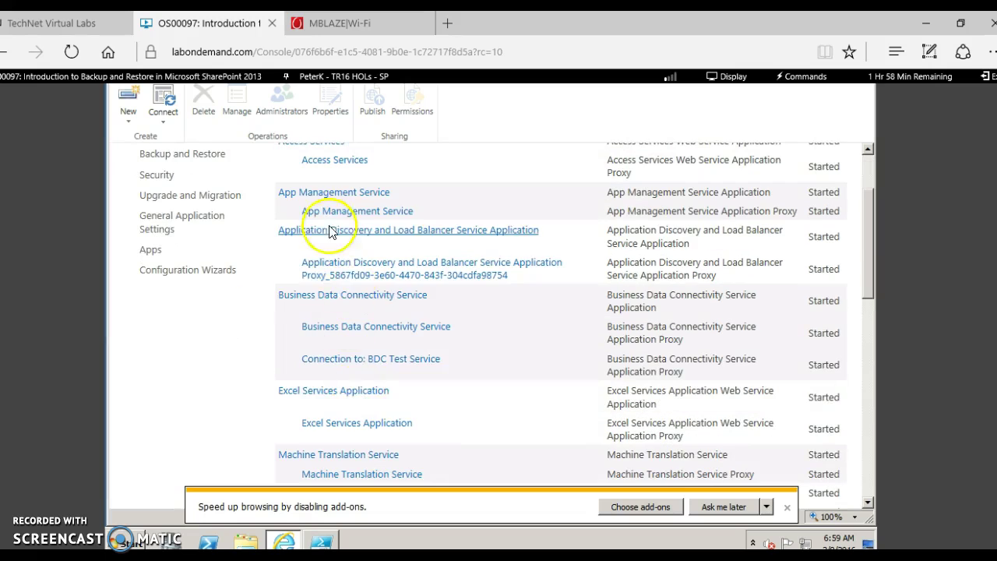
pyautogui.click(332, 315)
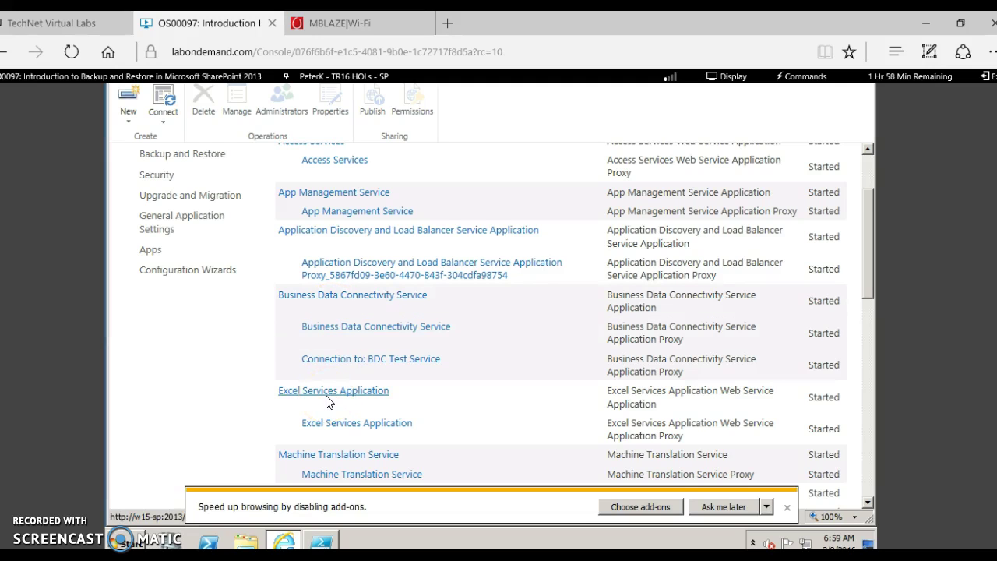
pyautogui.scroll(-1, 326, 398)
pyautogui.scroll(-3, 327, 358)
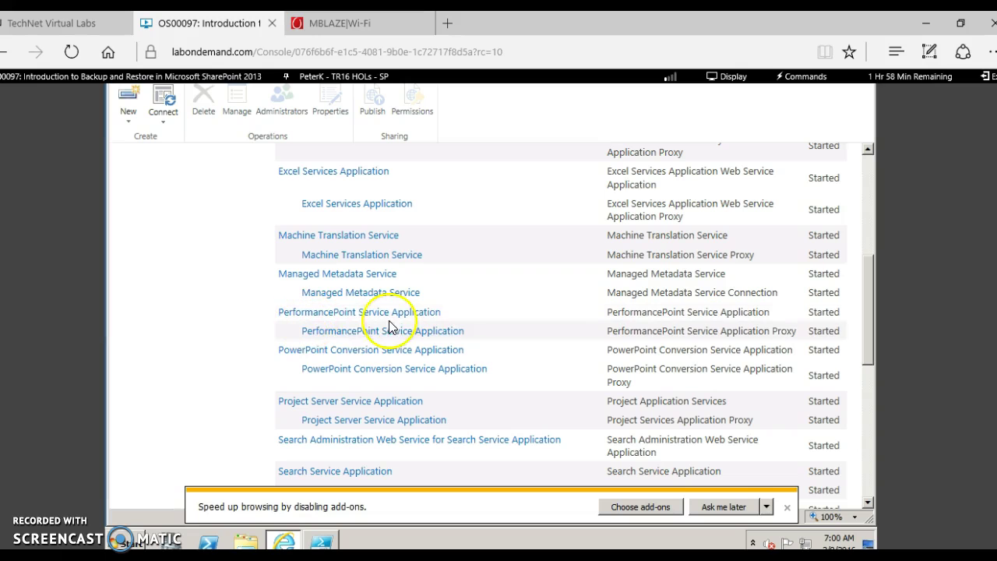
pyautogui.scroll(-1, 357, 351)
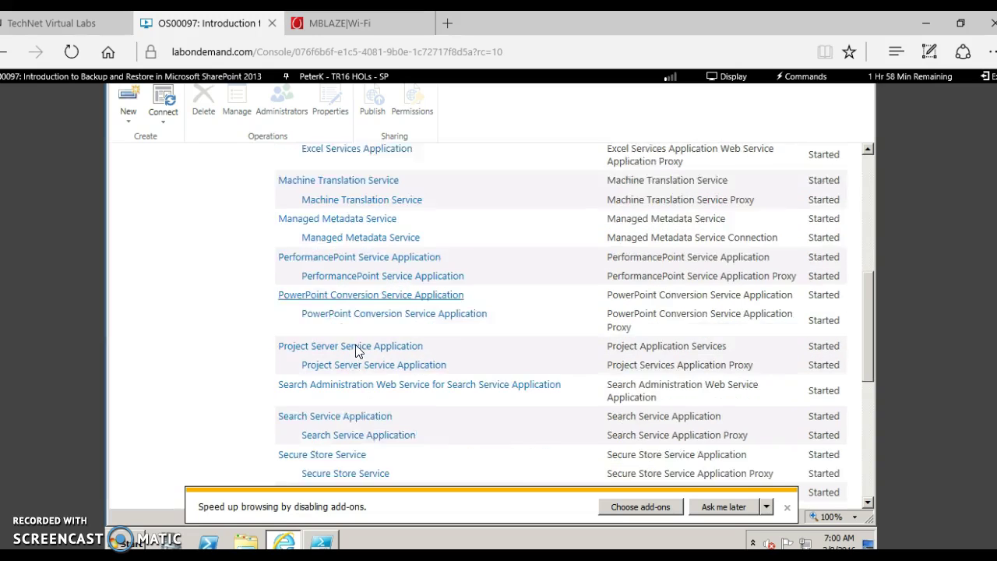
pyautogui.scroll(-5, 356, 351)
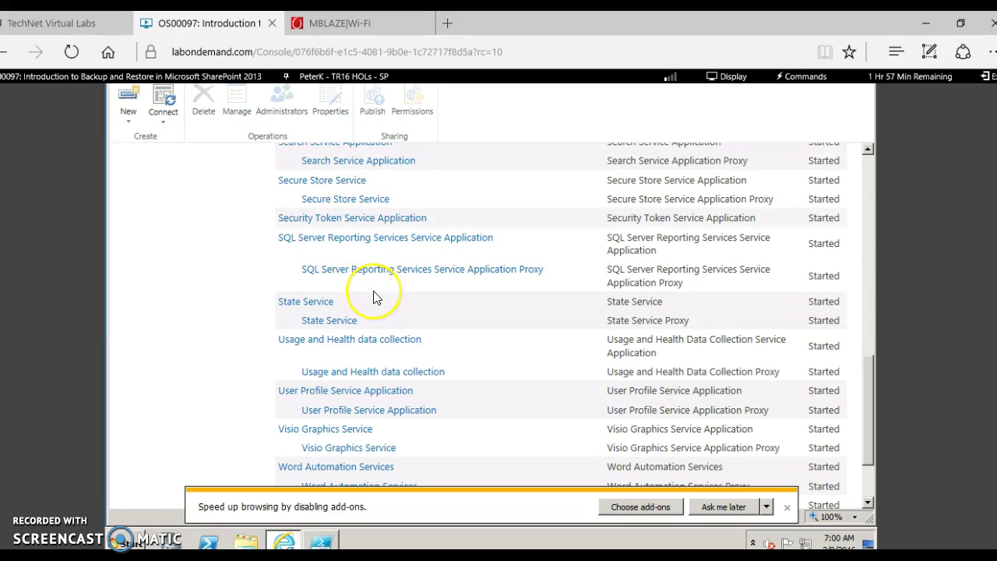
pyautogui.scroll(3, 374, 297)
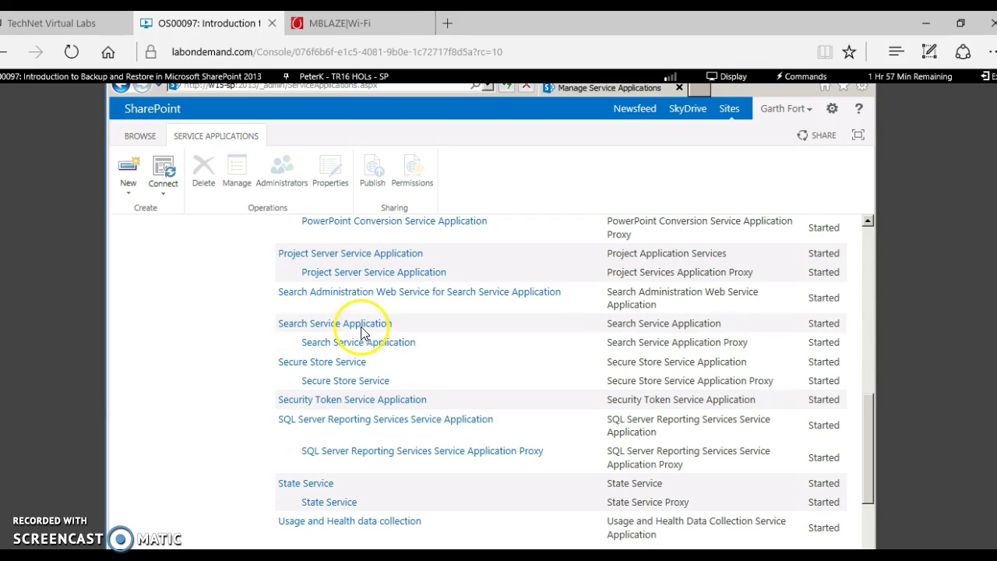
pyautogui.scroll(-3, 430, 311)
pyautogui.scroll(-5, 432, 311)
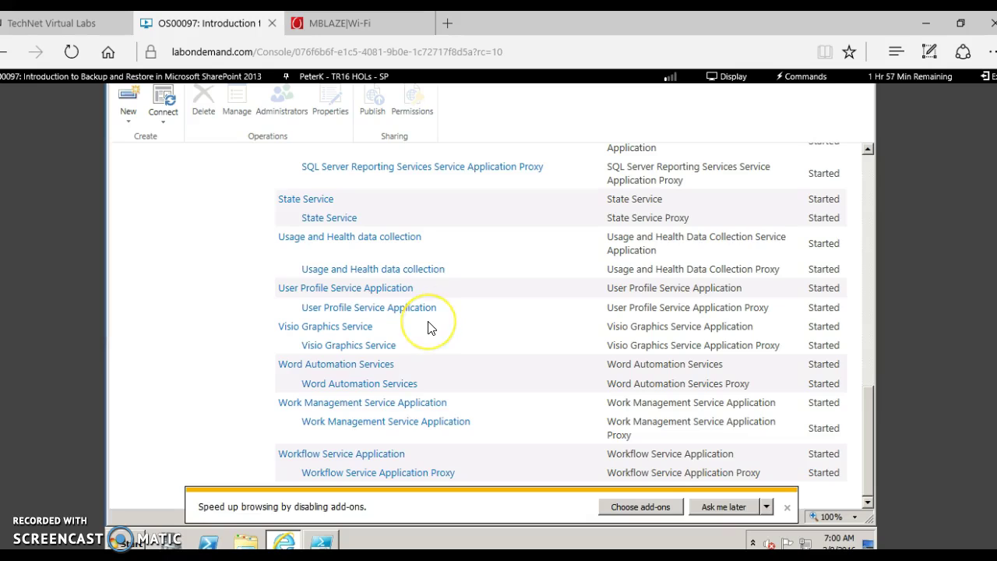
pyautogui.scroll(5, 428, 325)
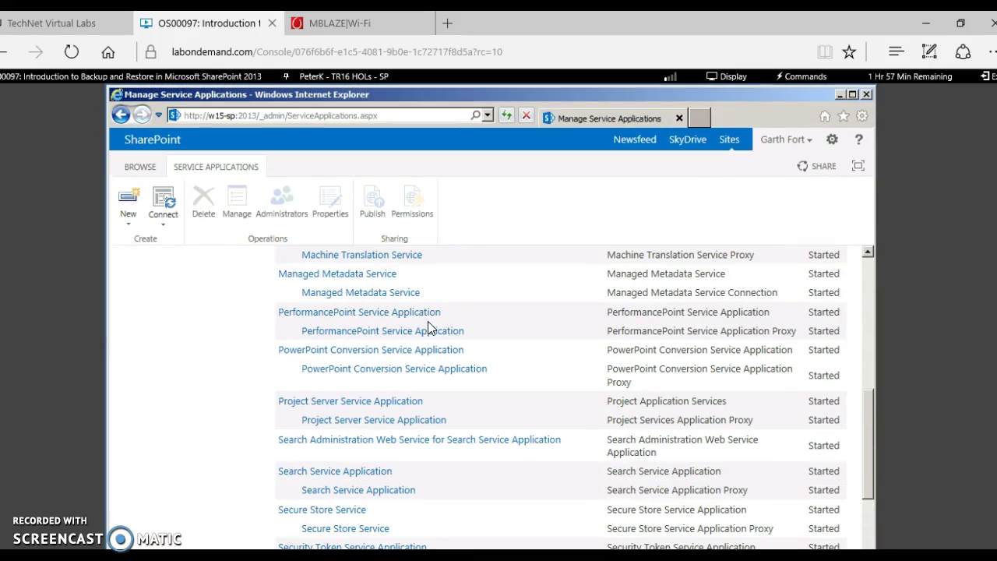
pyautogui.scroll(-10, 414, 319)
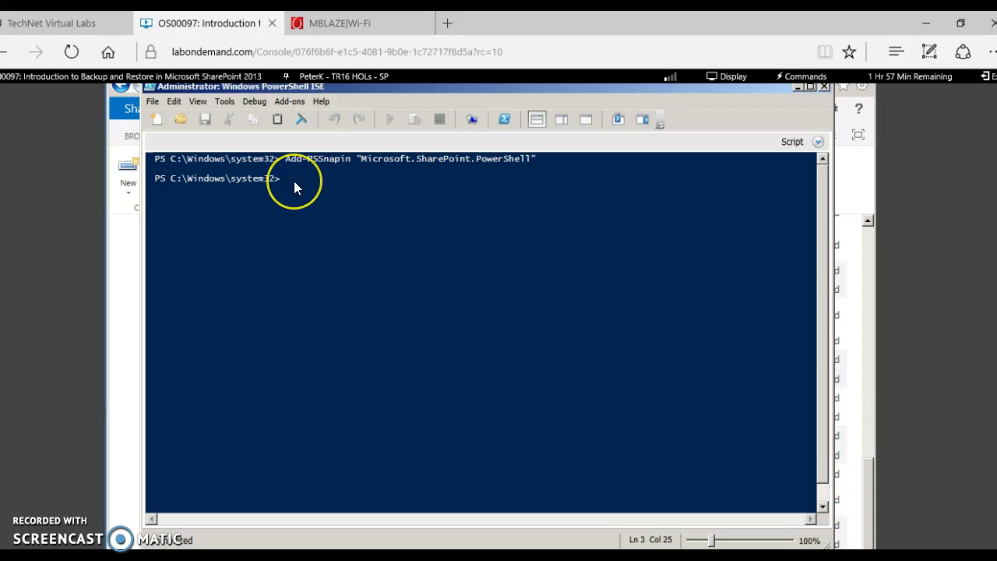
# In Windows PowerShell ISE, run Get-SPServiceApplication to list the farm's service applications
pyautogui.write('Get-')
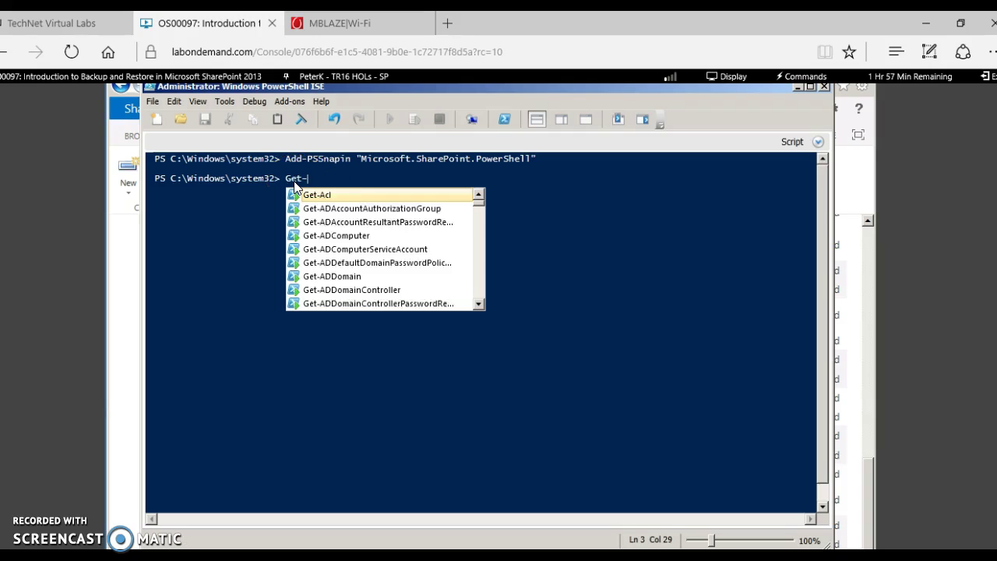
pyautogui.write('SpSer')
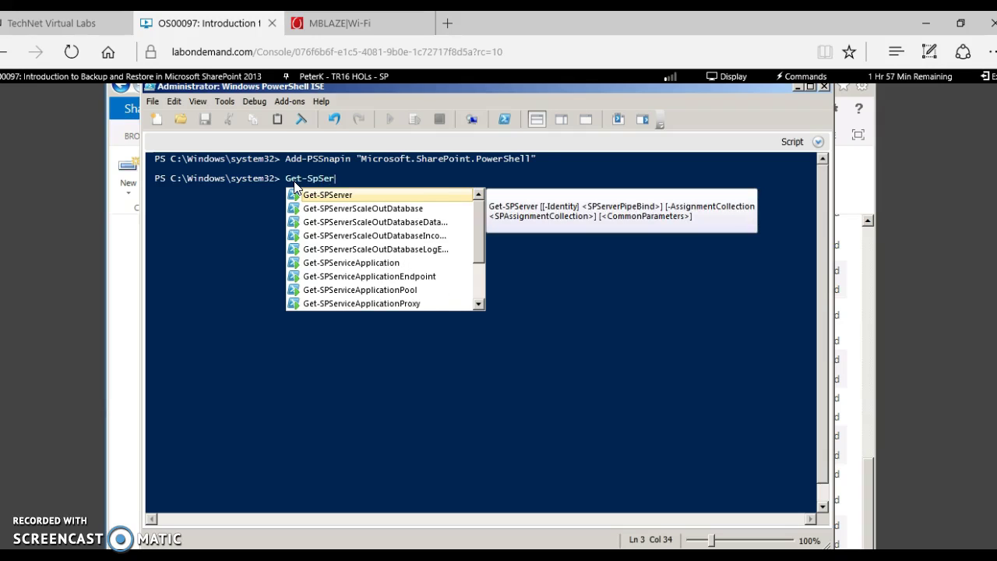
pyautogui.doubleClick(332, 264)
pyautogui.press('Return')
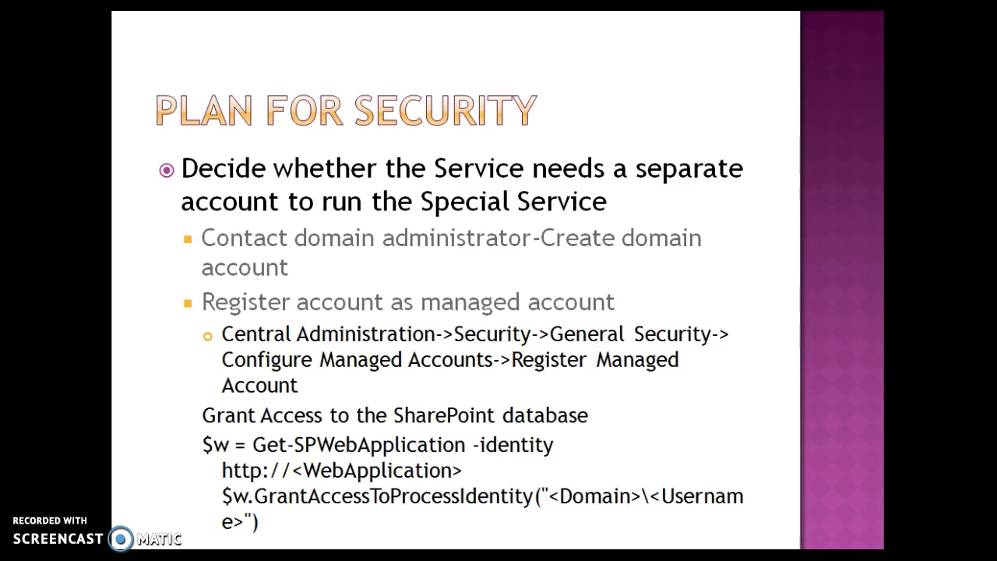
# Switch to Central Administration and open the Register Managed Account form from the managed accounts in the General Security settings
pyautogui.hotkey('alt', 'Tab')
pyautogui.click(159, 286)
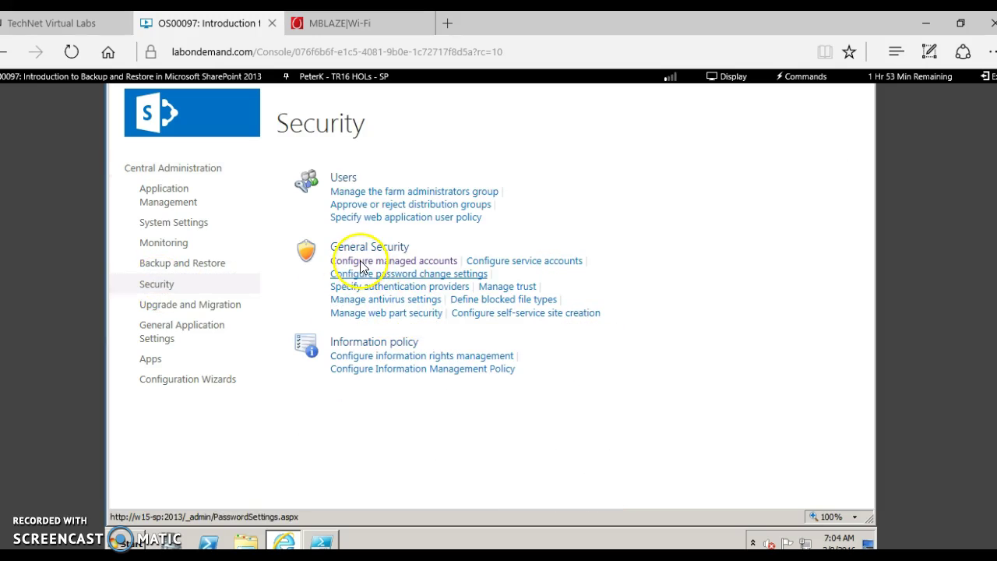
pyautogui.click(361, 263)
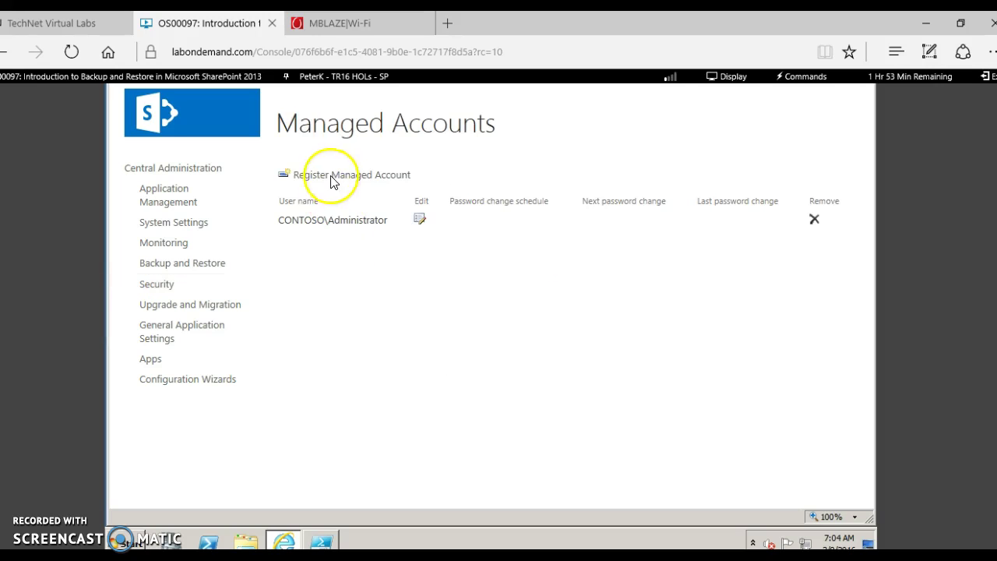
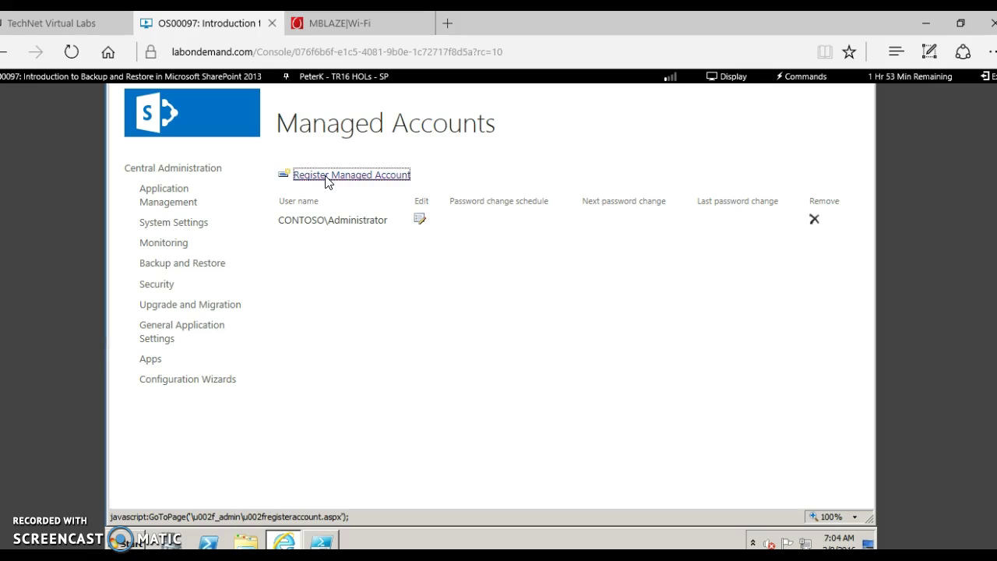
pyautogui.click(325, 175)
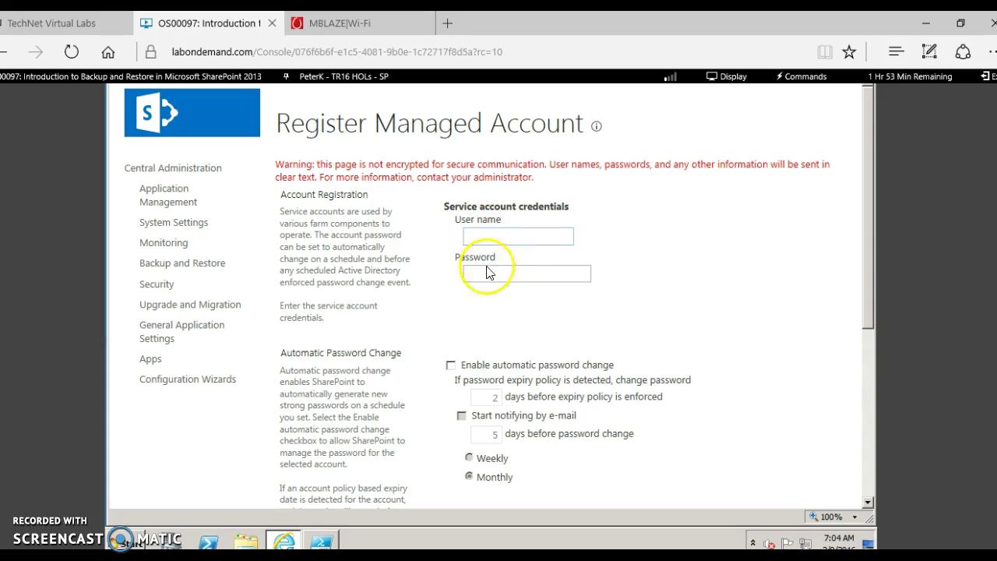
# Review the service account credentials and automatic password change options on the Register Managed Account form
pyautogui.scroll(-5, 505, 329)
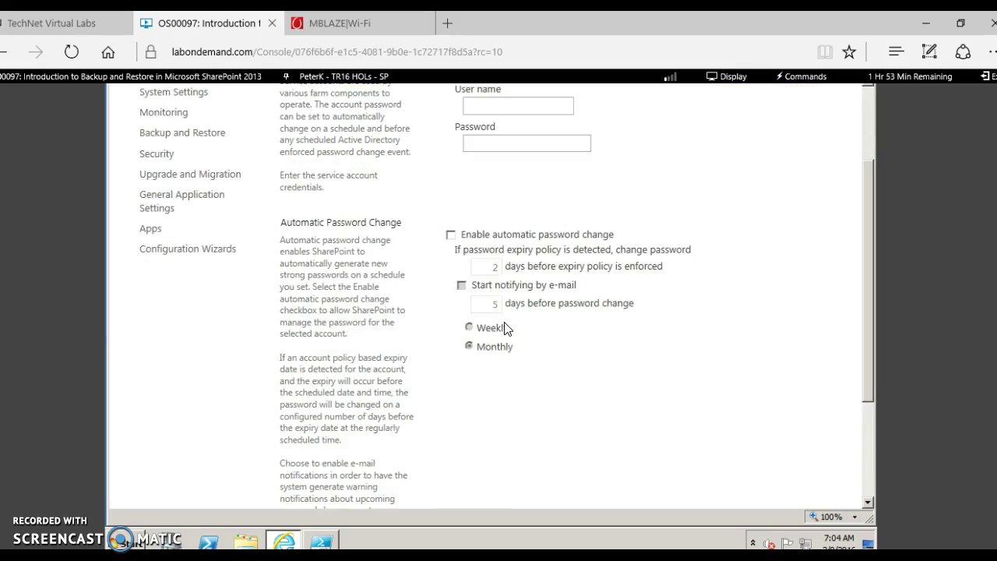
pyautogui.scroll(5, 590, 358)
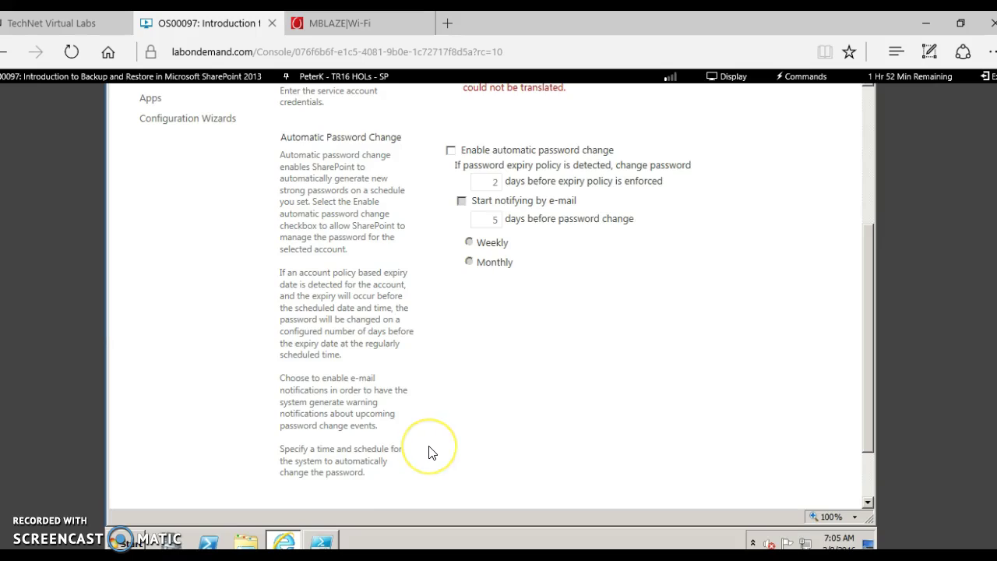
pyautogui.scroll(5, 429, 452)
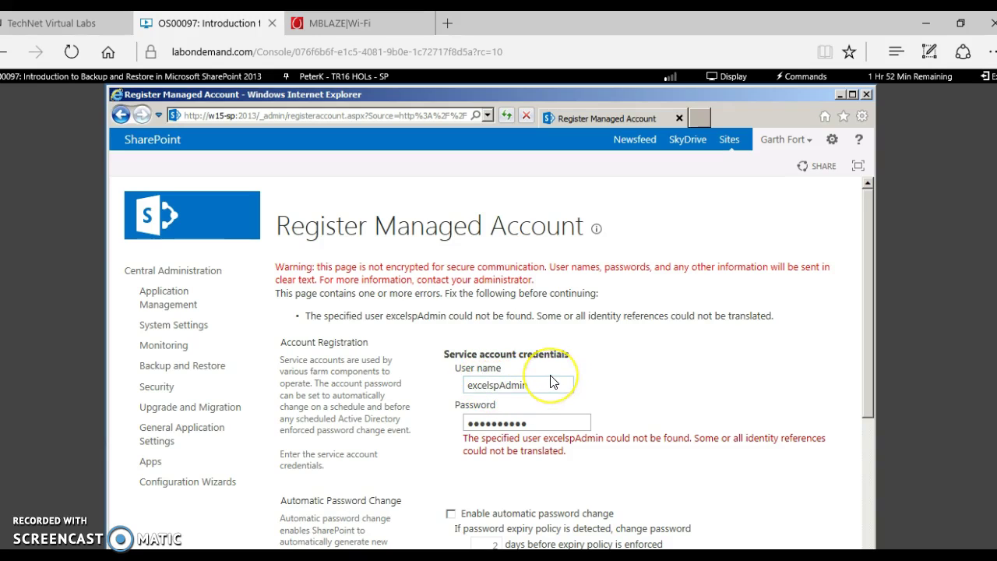
pyautogui.scroll(-3, 549, 381)
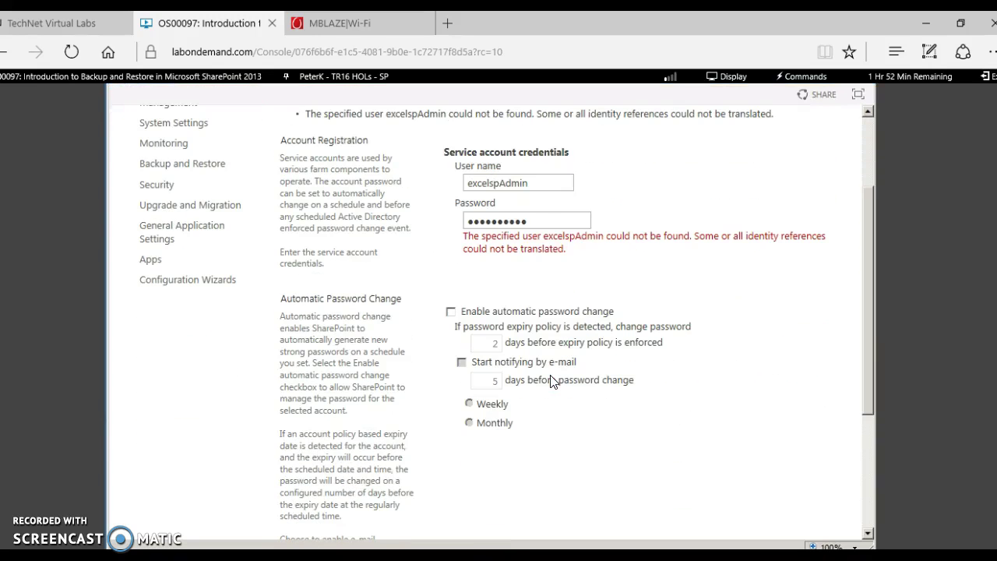
pyautogui.scroll(-3, 567, 402)
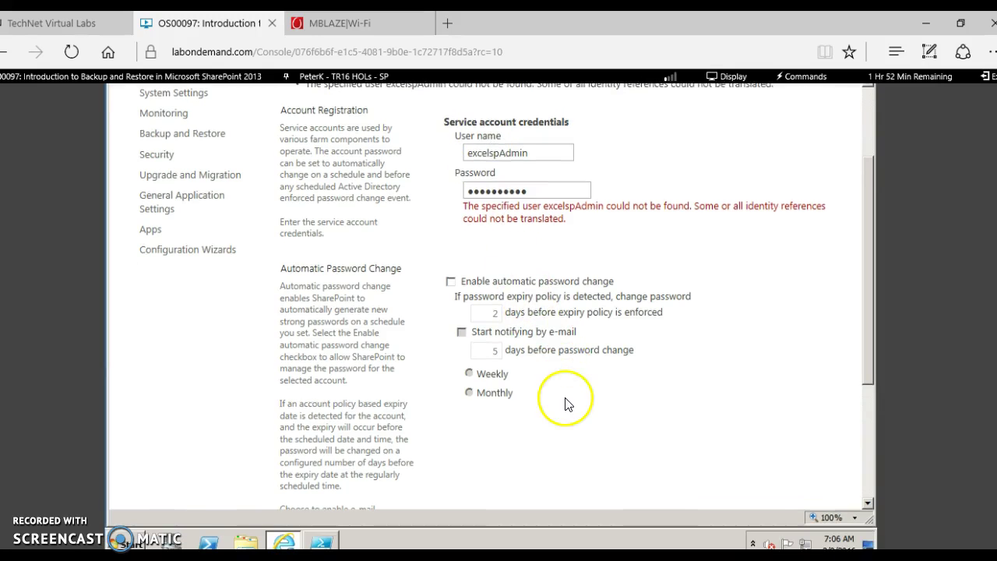
pyautogui.scroll(6, 263, 303)
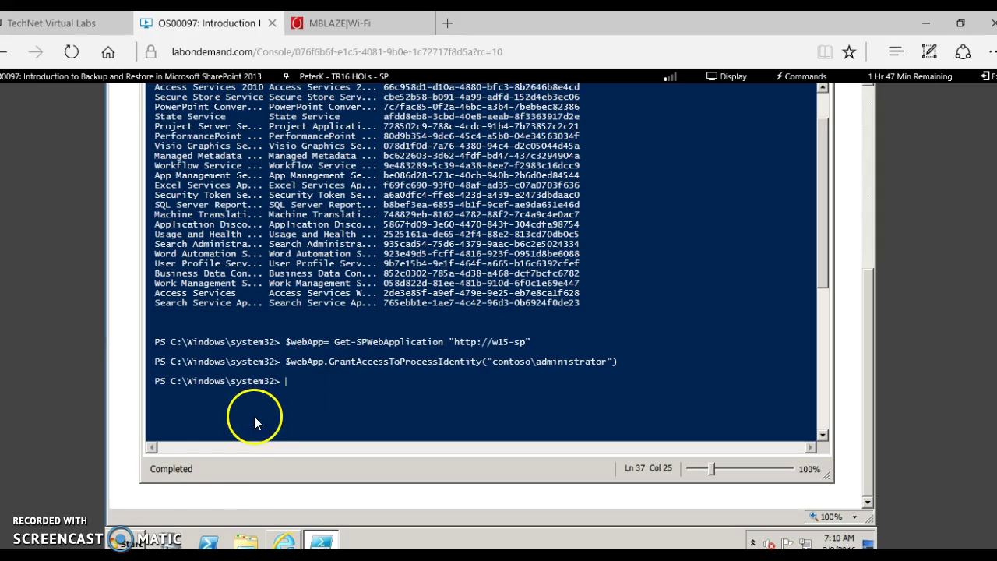
# Switch from PowerShell to Internet Explorer and open Manage service applications under Application Management
pyautogui.click(285, 540)
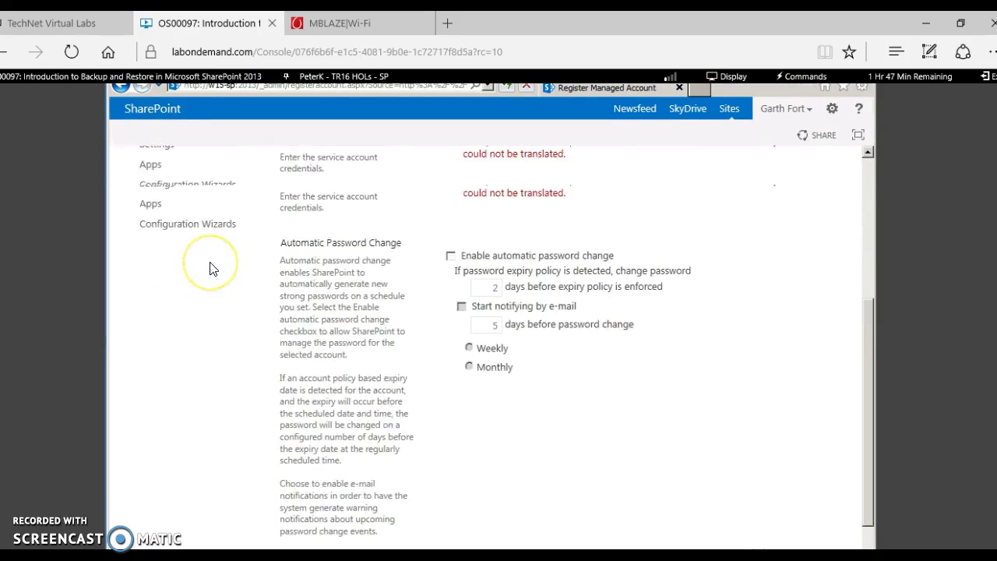
pyautogui.scroll(3, 207, 265)
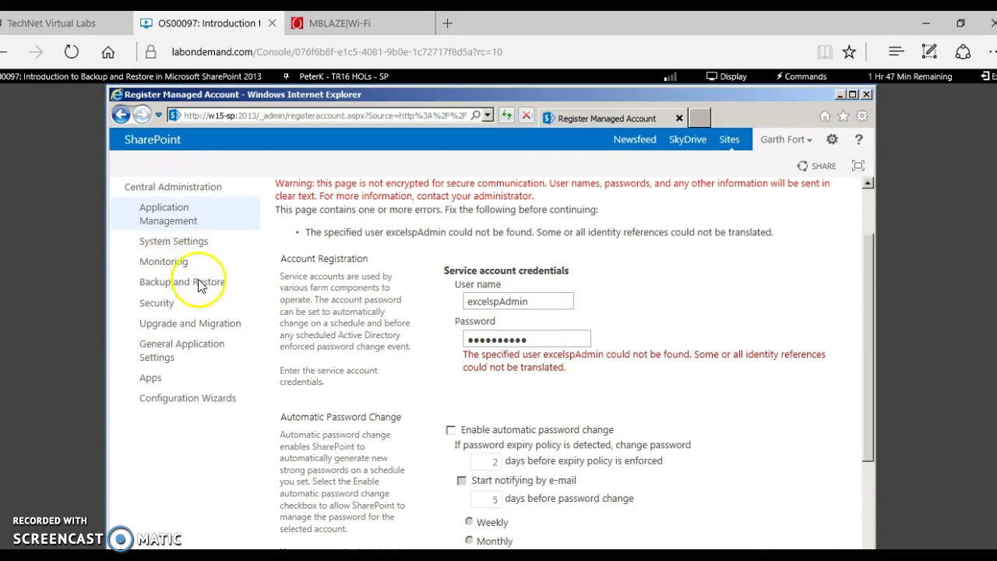
pyautogui.click(148, 222)
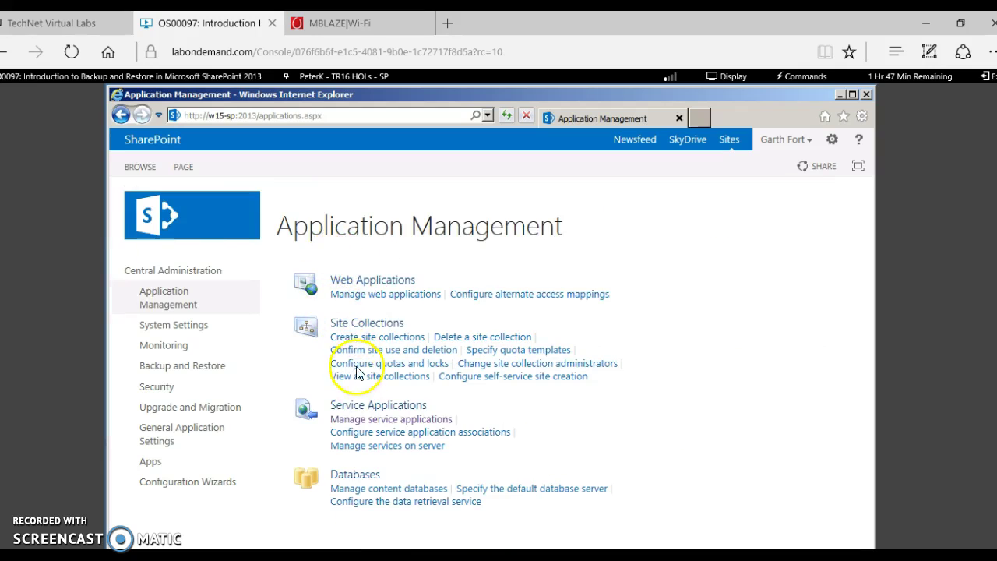
pyautogui.click(363, 422)
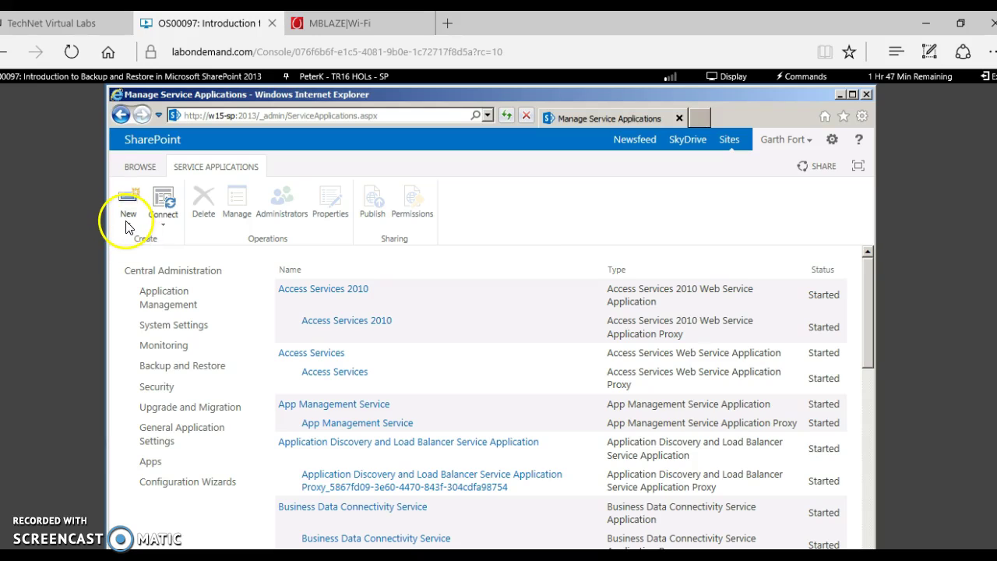
# Start a new Access Services application named NewAcce with w15-sp as its application database server
pyautogui.click(130, 212)
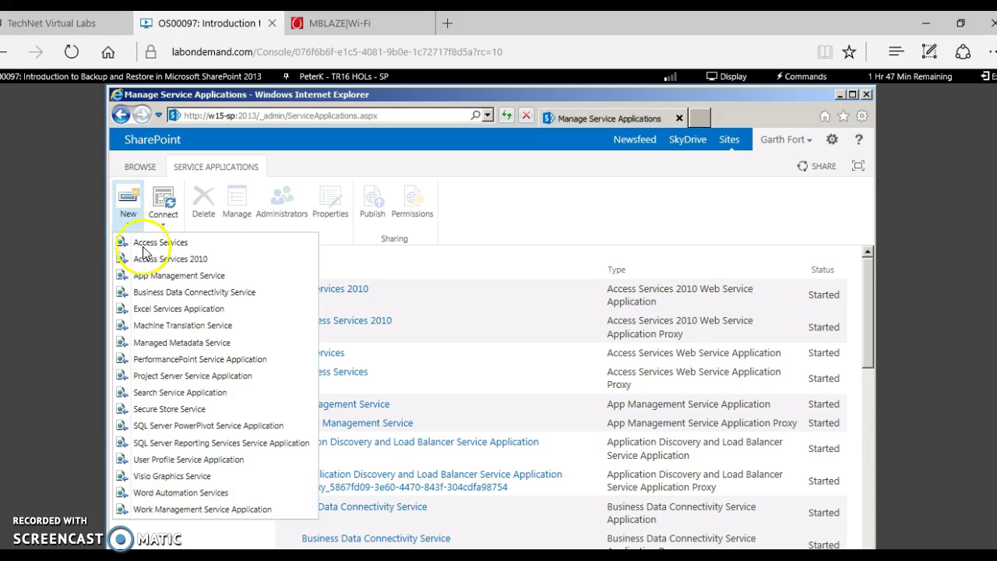
pyautogui.click(284, 249)
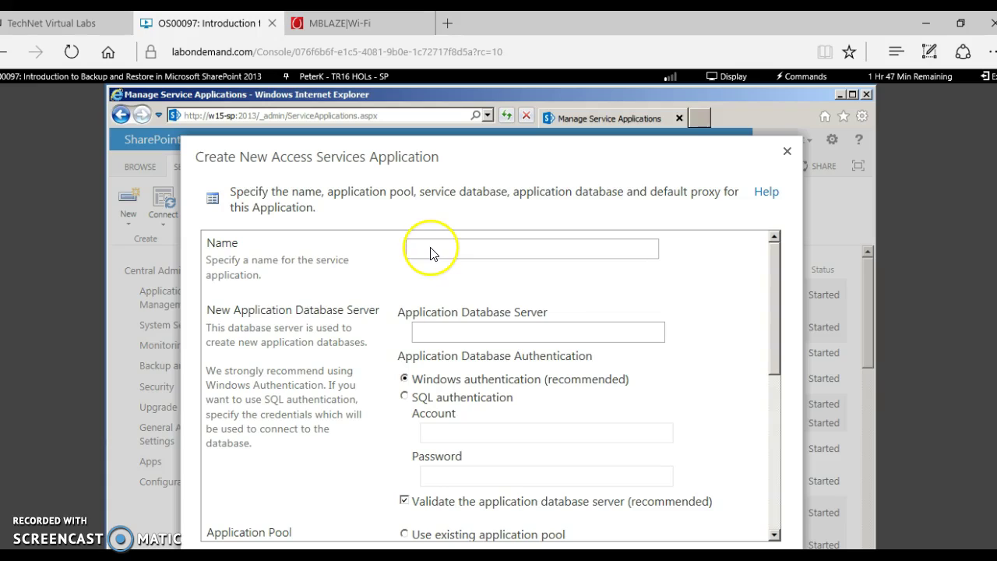
pyautogui.click(432, 251)
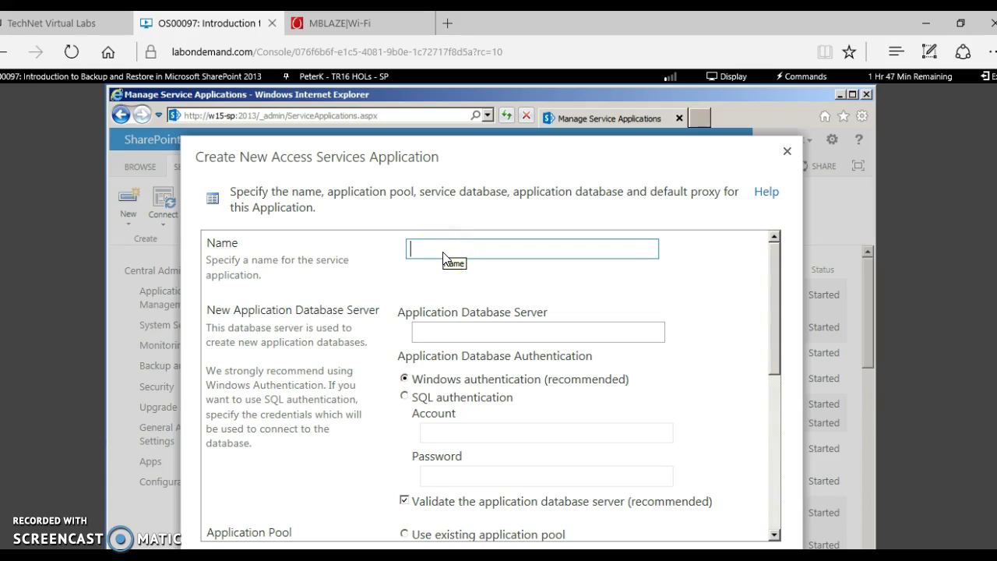
pyautogui.write('NewAcce')
pyautogui.click(446, 336)
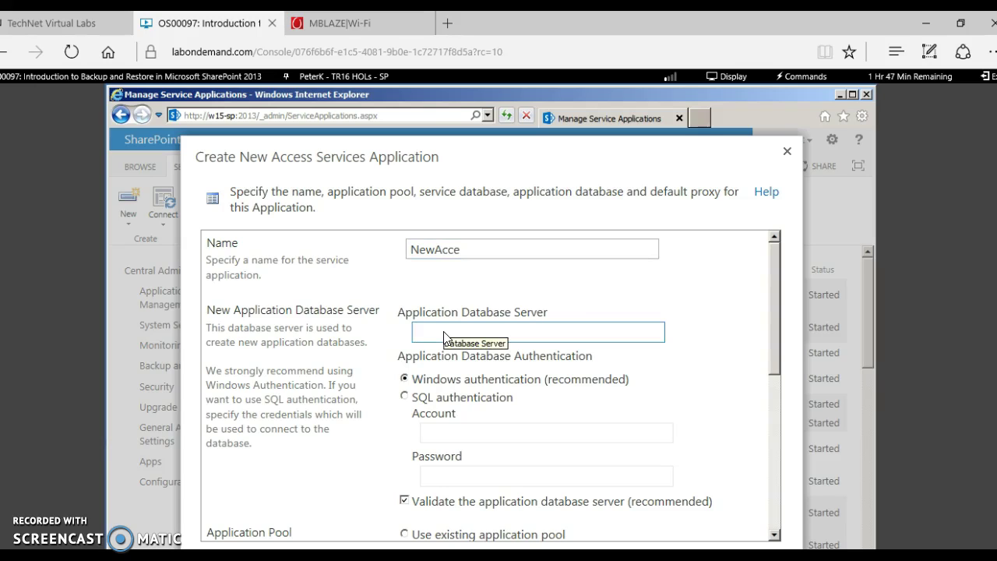
pyautogui.write('w15-sp')
# Name the new application pool for the Access Services application FinanceAppPool
pyautogui.scroll(-1, 461, 369)
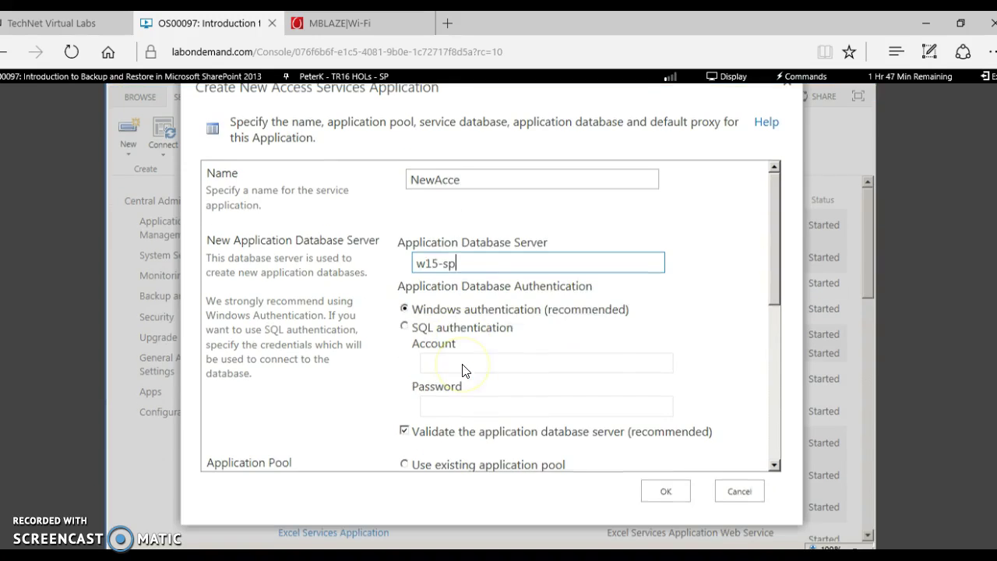
pyautogui.scroll(-3, 451, 350)
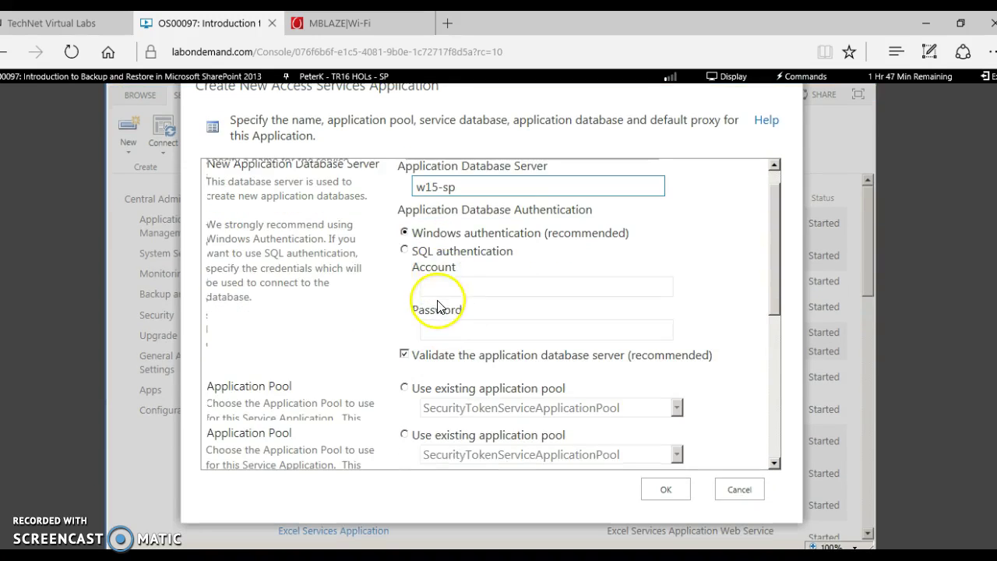
pyautogui.scroll(-1, 412, 226)
pyautogui.scroll(-1, 441, 302)
pyautogui.scroll(-3, 440, 304)
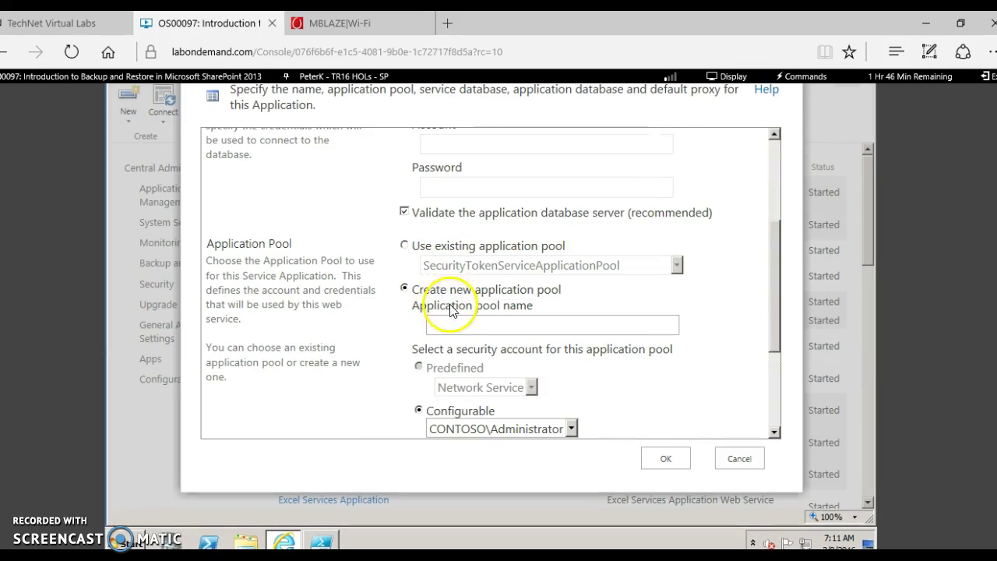
pyautogui.click(449, 333)
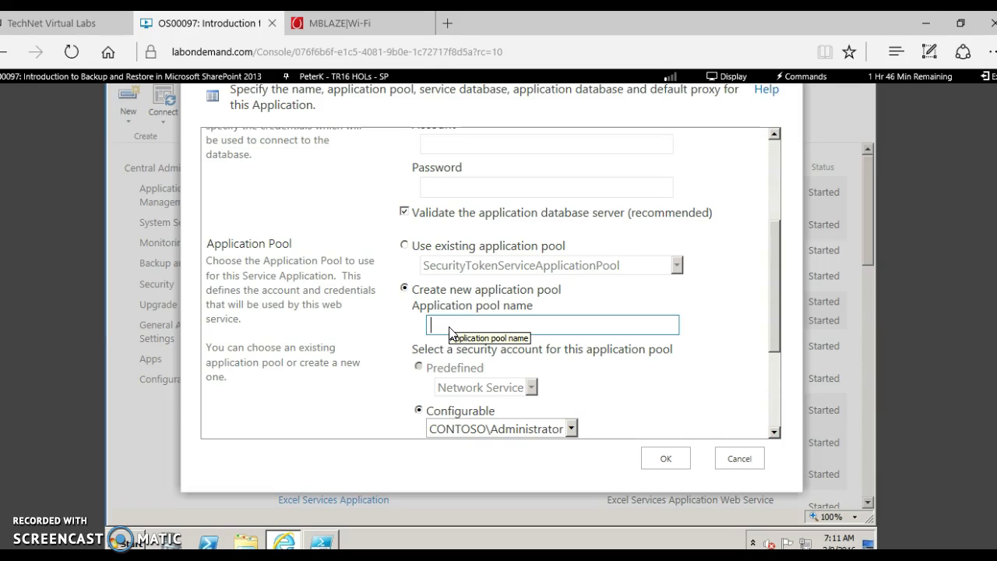
pyautogui.write('Fin')
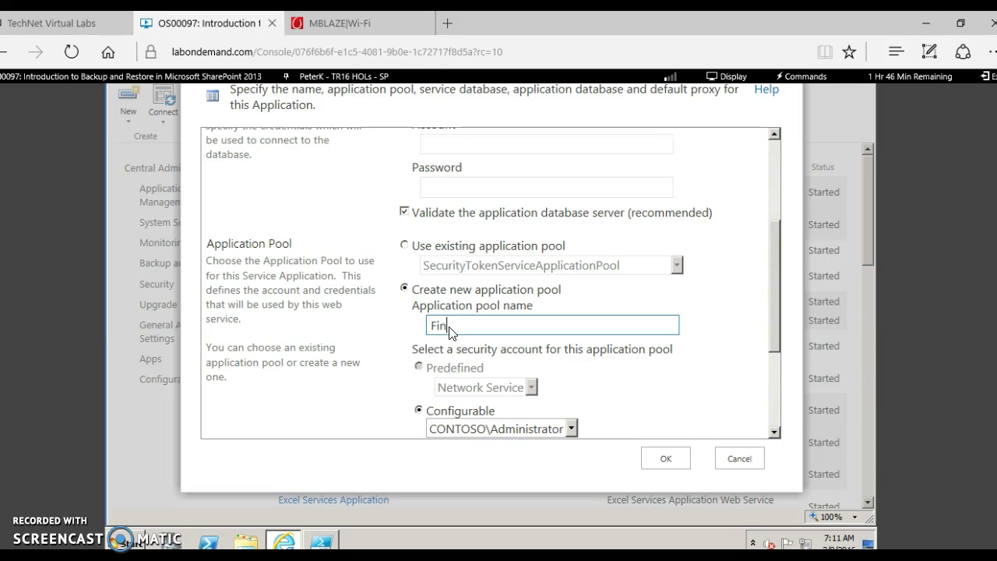
pyautogui.write('anceAppPool')
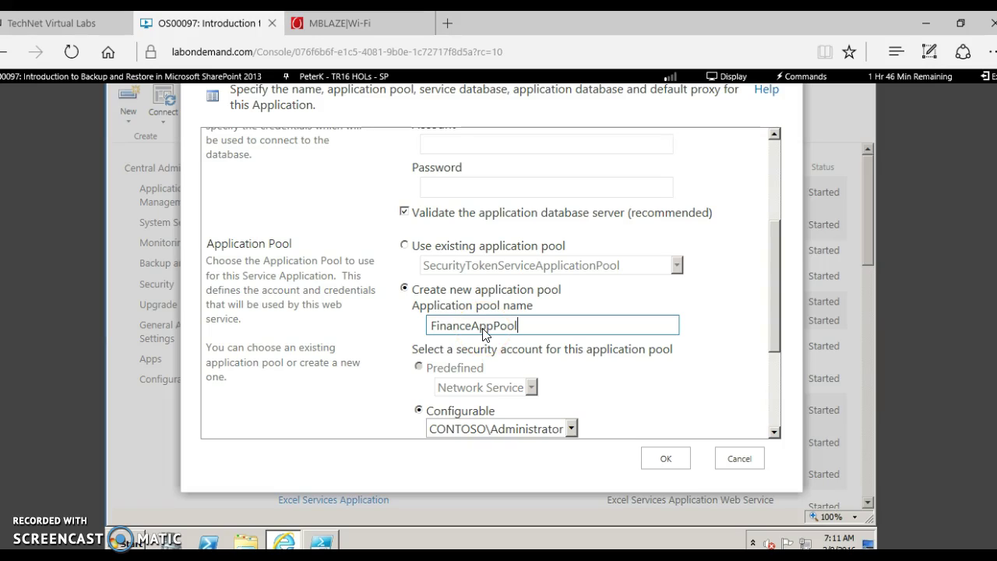
# Create the Access Services application with CONTOSO\Administrator as the pool's configurable account and its proxy in the farm's default proxy list
pyautogui.scroll(-2, 596, 401)
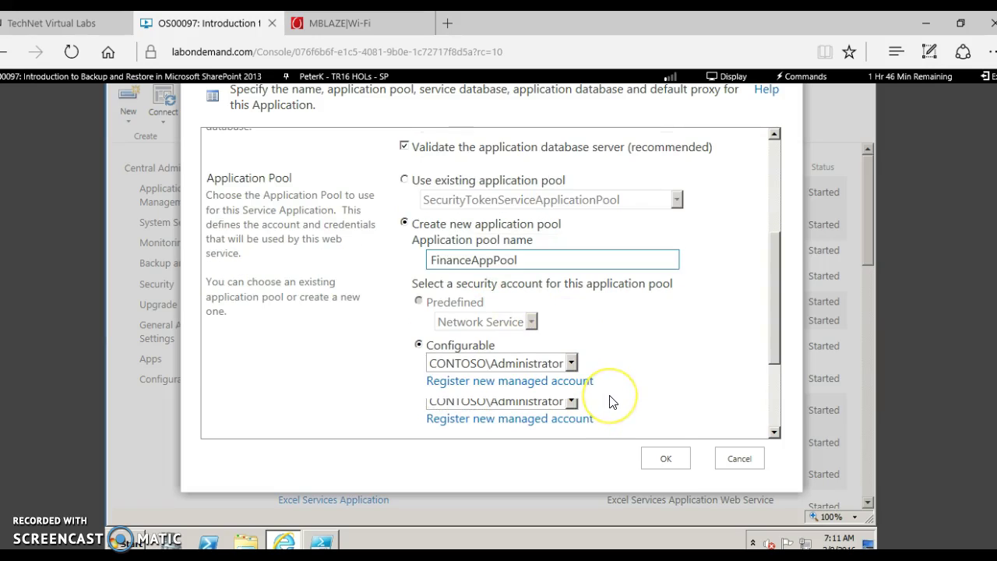
pyautogui.scroll(-1, 581, 402)
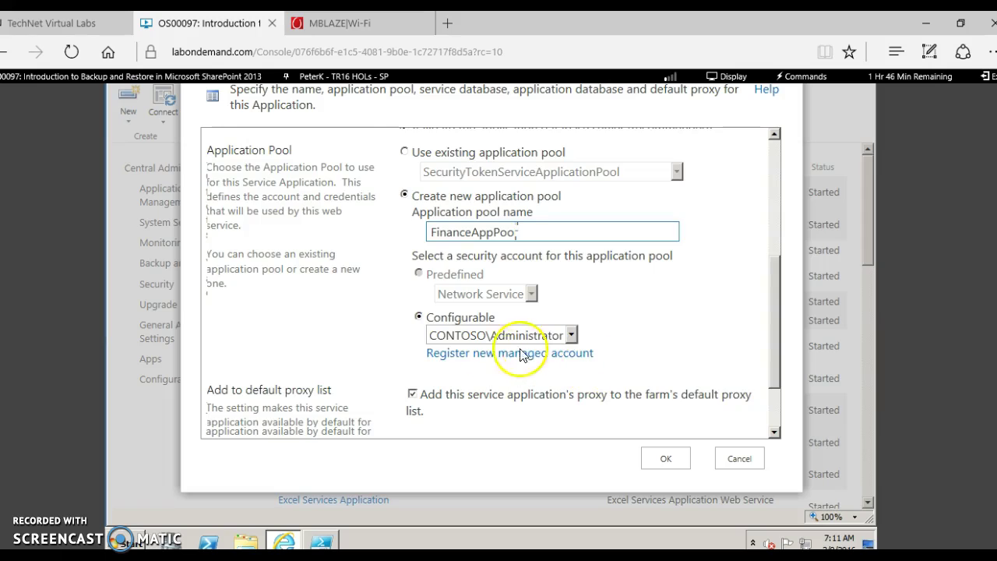
pyautogui.scroll(-2, 498, 343)
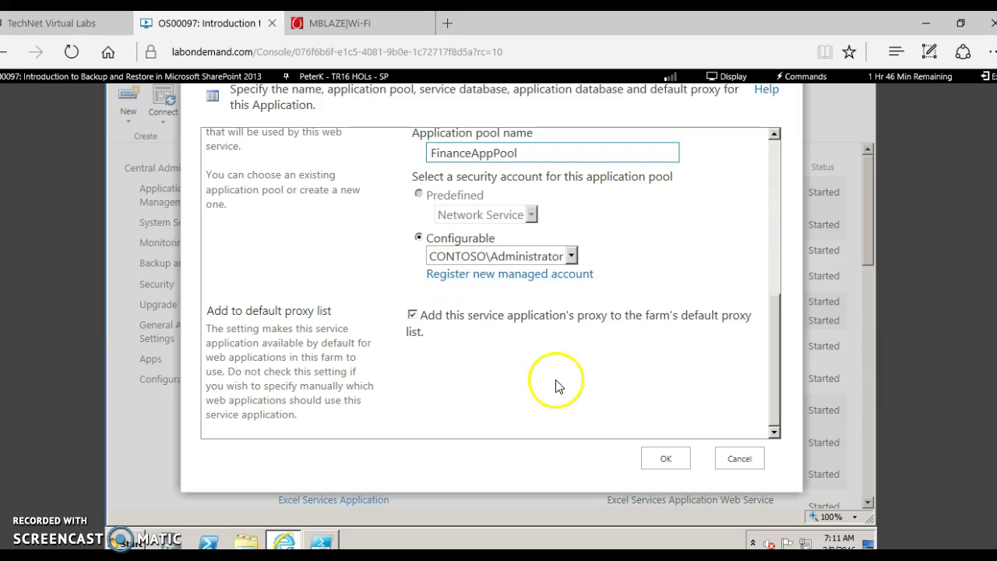
pyautogui.click(659, 459)
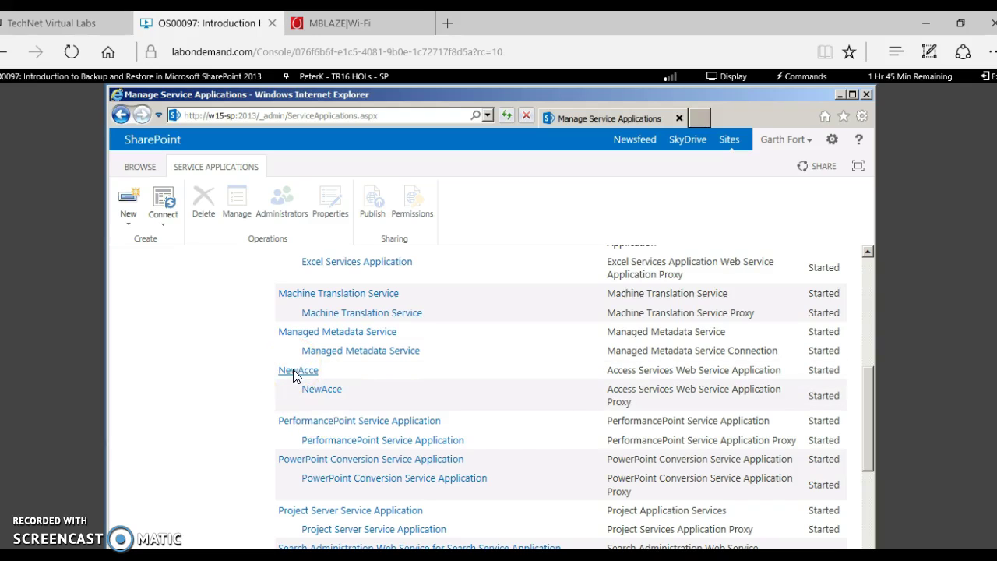
# Switch to PowerShell ISE and copy the Id returned for the NewAcce service application
pyautogui.click(205, 204)
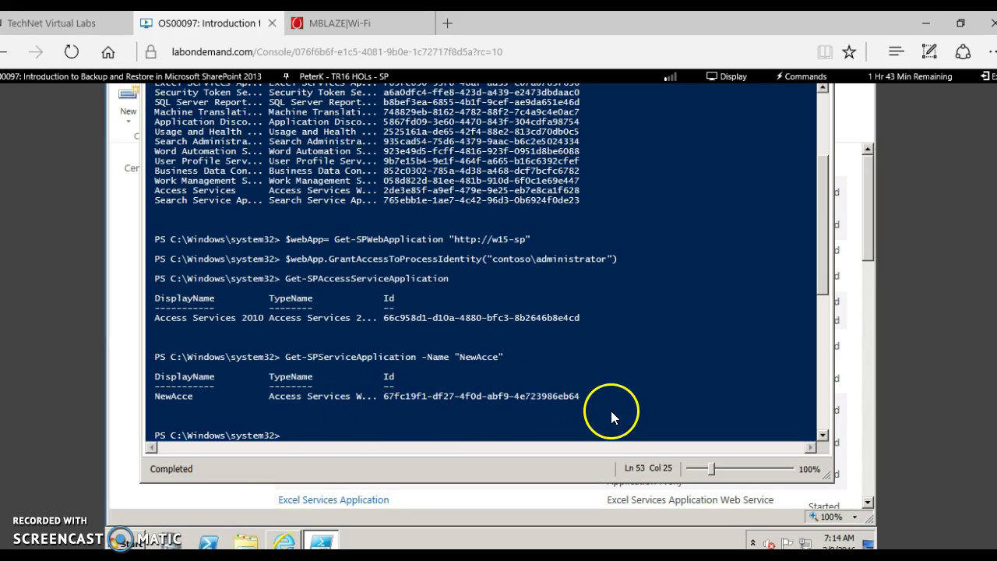
pyautogui.moveTo(580, 394); pyautogui.dragTo(381, 394)
pyautogui.hotkey('ctrl', 'c')
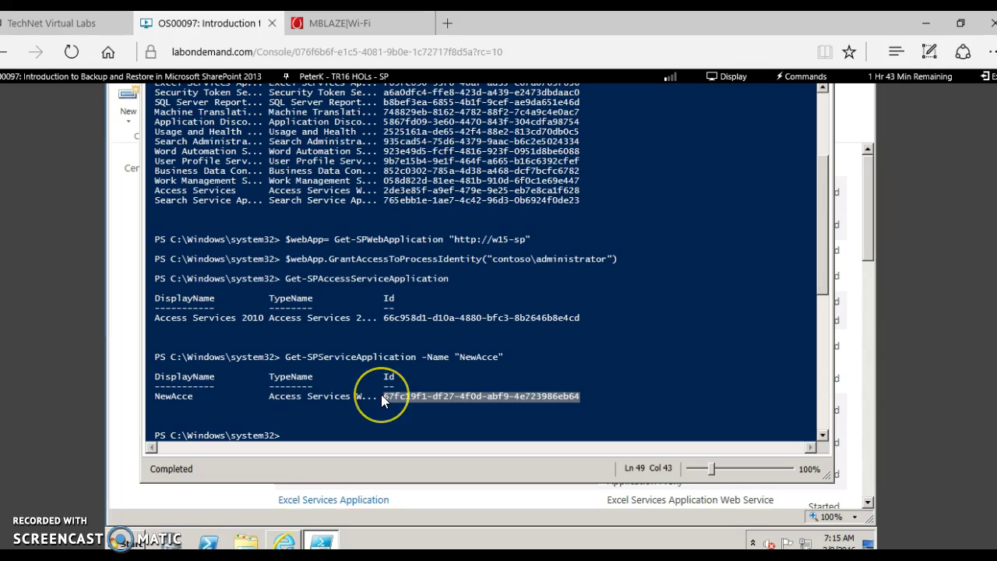
# Run Remove-SPServiceApplication with -Identity set to the copied NewAcce Id and confirm the removal
pyautogui.click(324, 438)
pyautogui.write('Remove-')
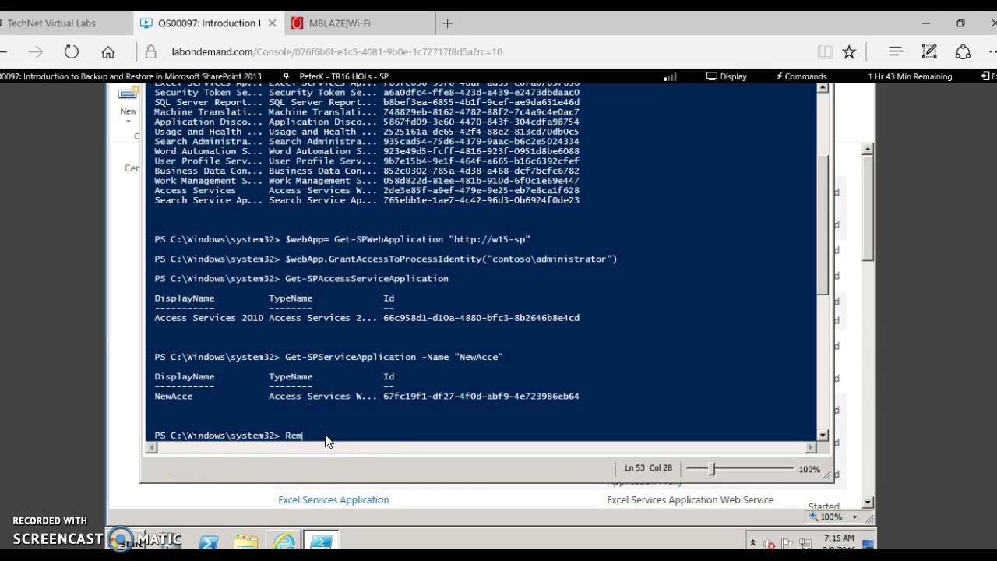
pyautogui.write('SP')
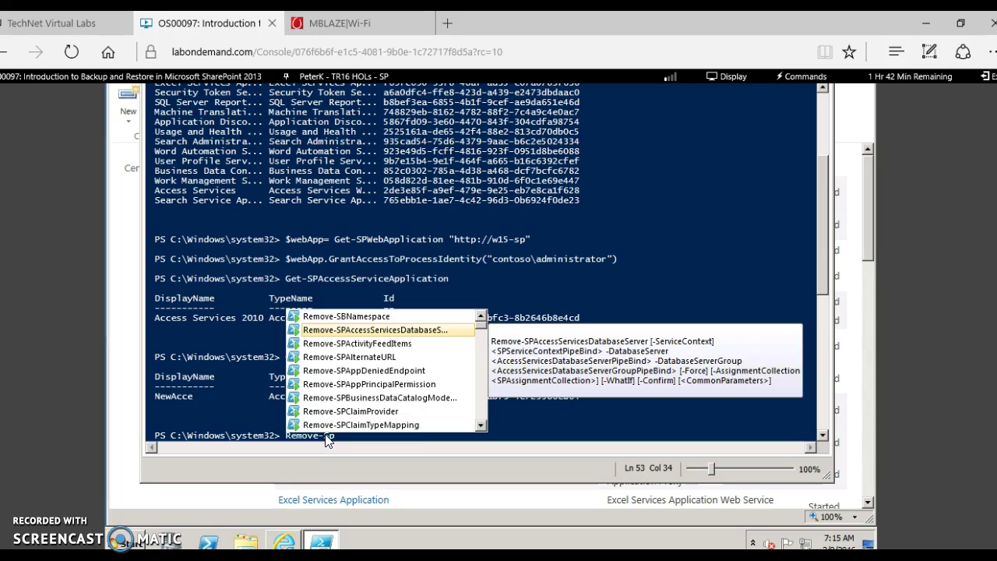
pyautogui.write('Ser')
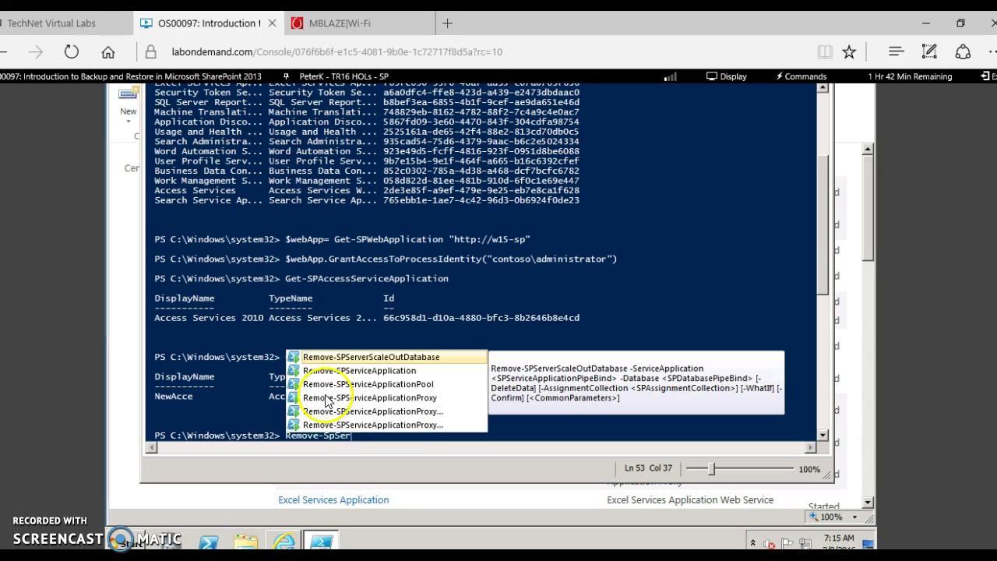
pyautogui.doubleClick(326, 373)
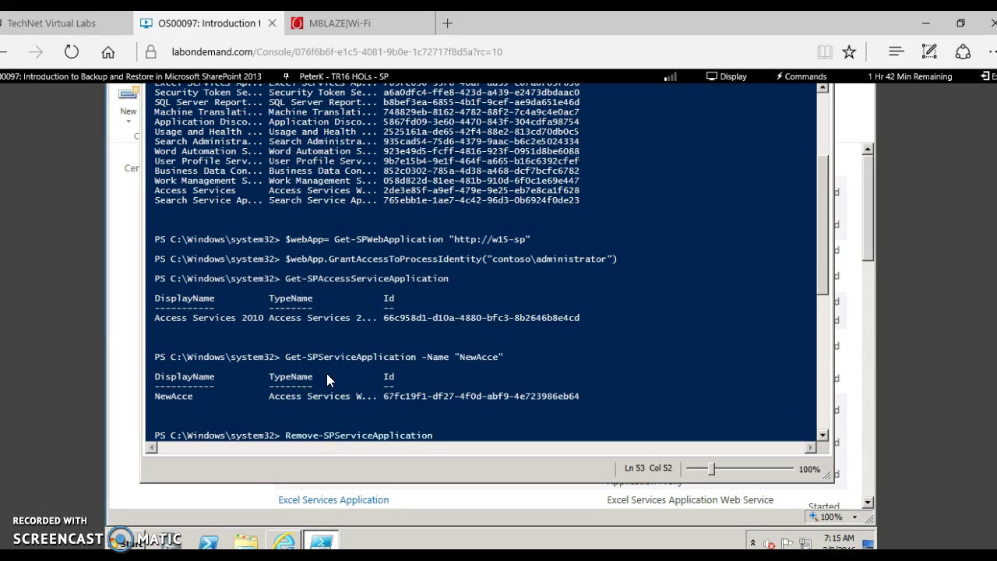
pyautogui.write('-I')
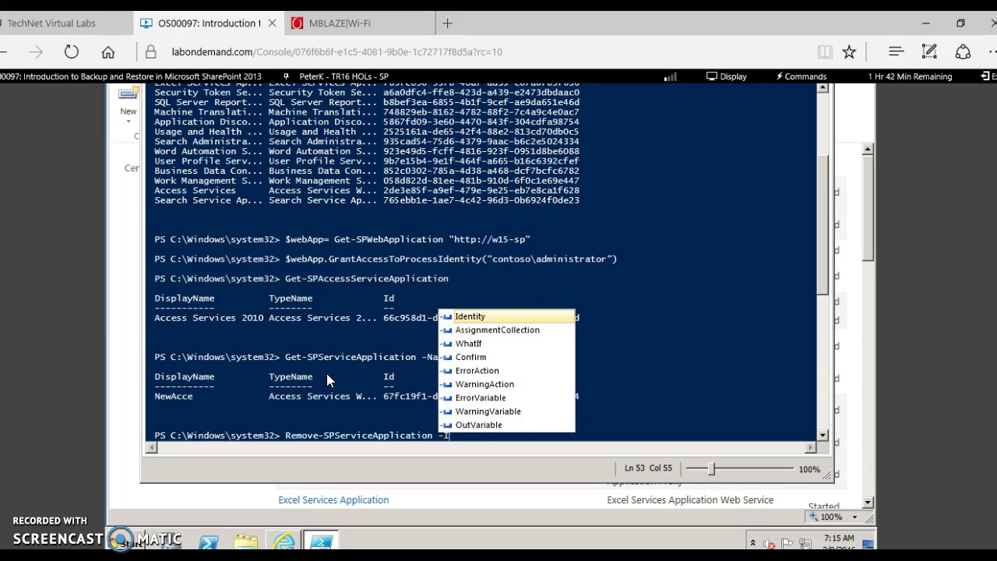
pyautogui.press('Tab')
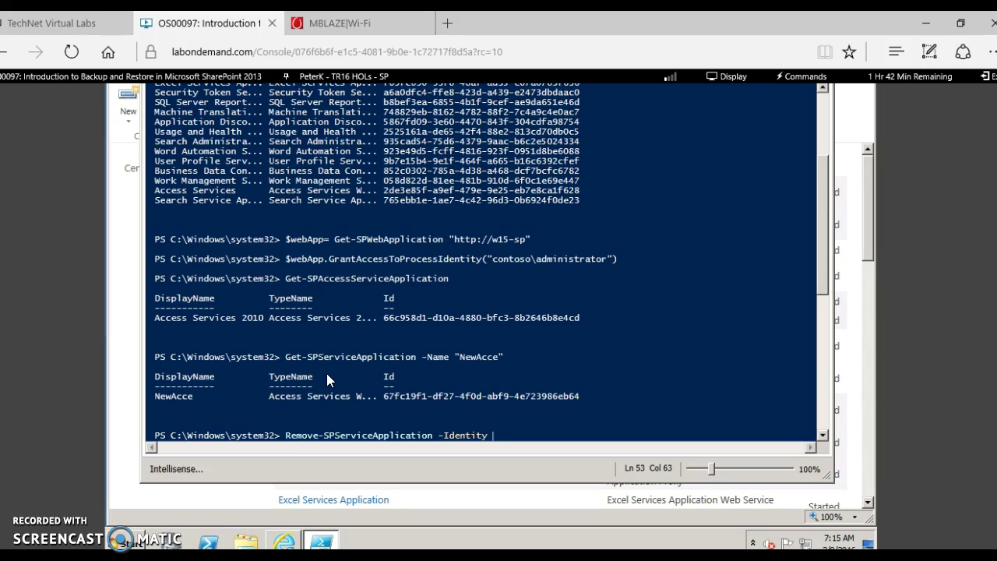
pyautogui.hotkey('ctrl', 'v')
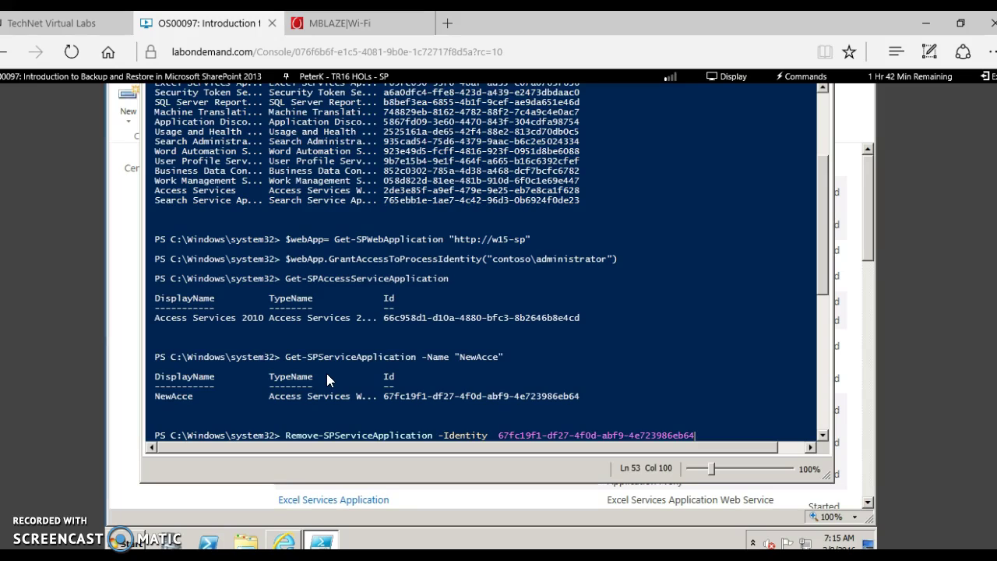
pyautogui.press('Return')
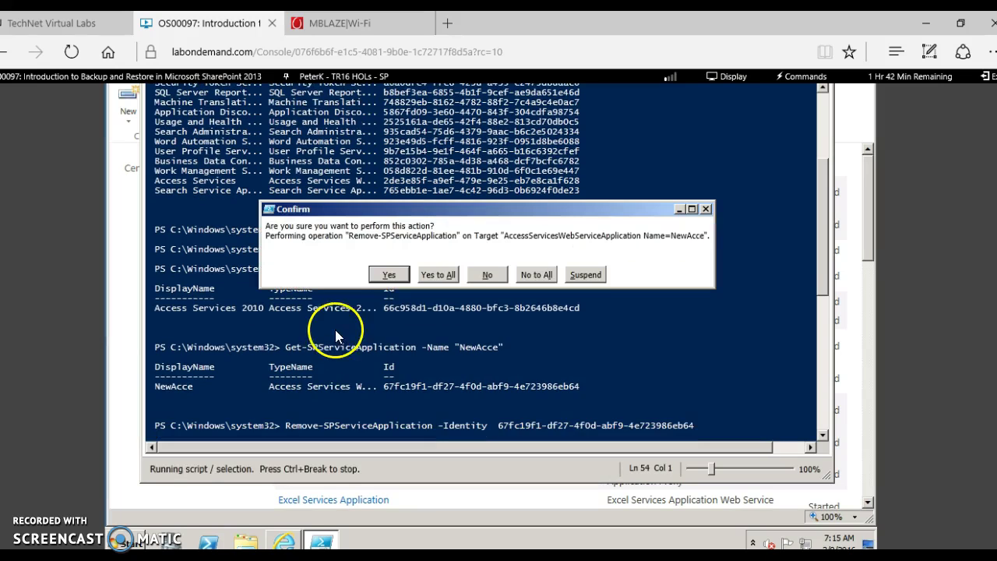
pyautogui.click(389, 274)
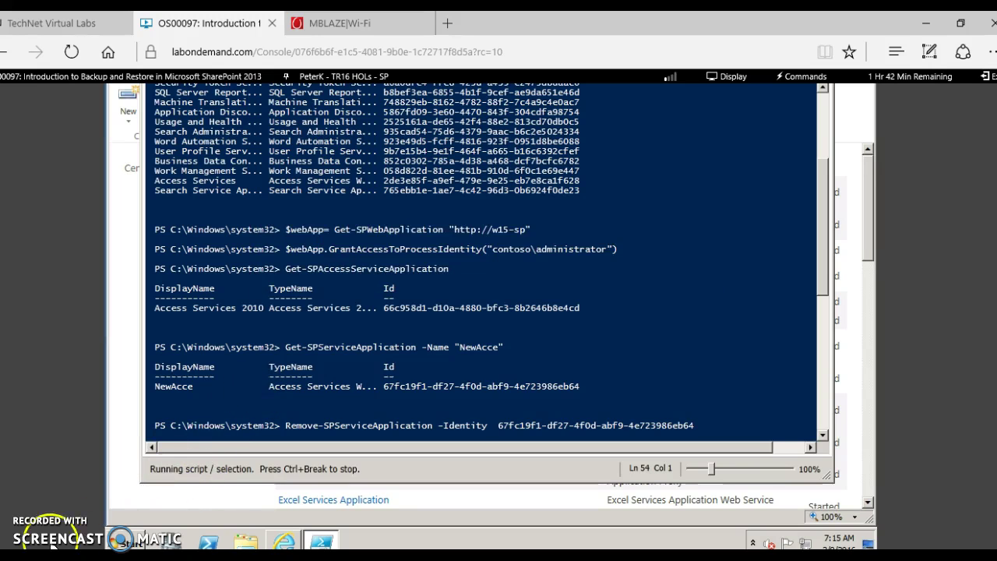
# Switch to Internet Explorer, check the service applications list for NewAcce, and view the Excel Services Application's management page before returning
pyautogui.click(283, 541)
pyautogui.scroll(-5, 352, 272)
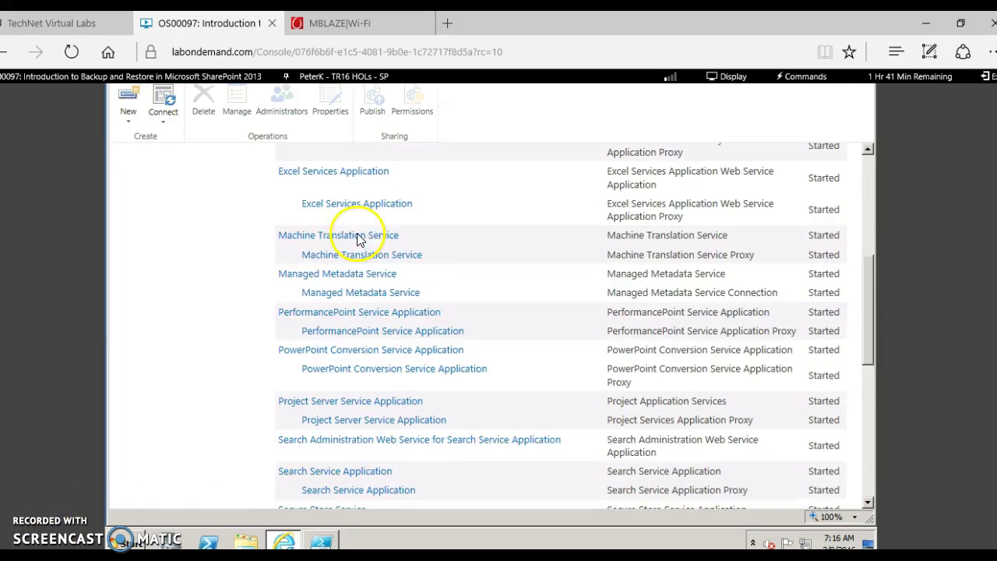
pyautogui.scroll(3, 350, 319)
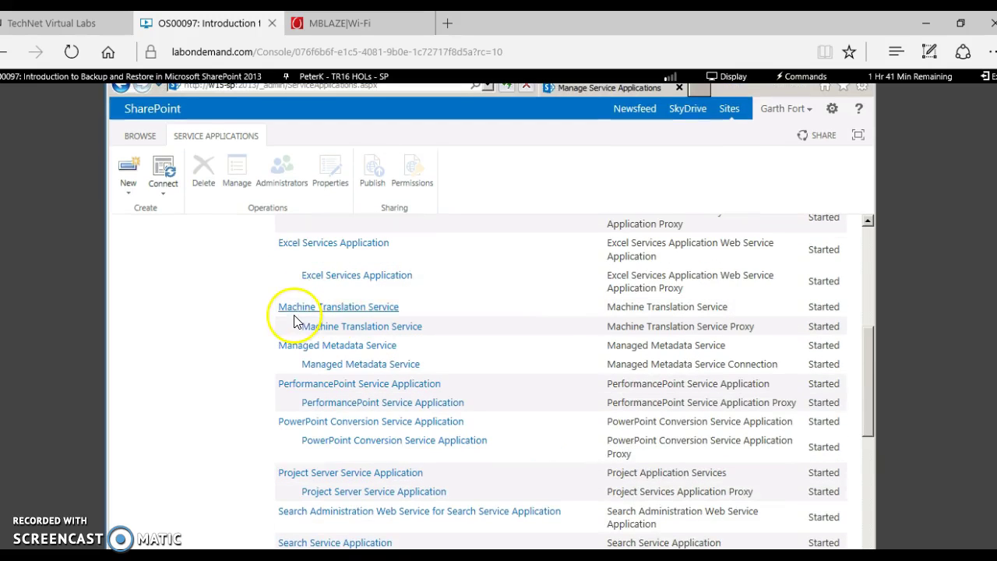
pyautogui.click(333, 245)
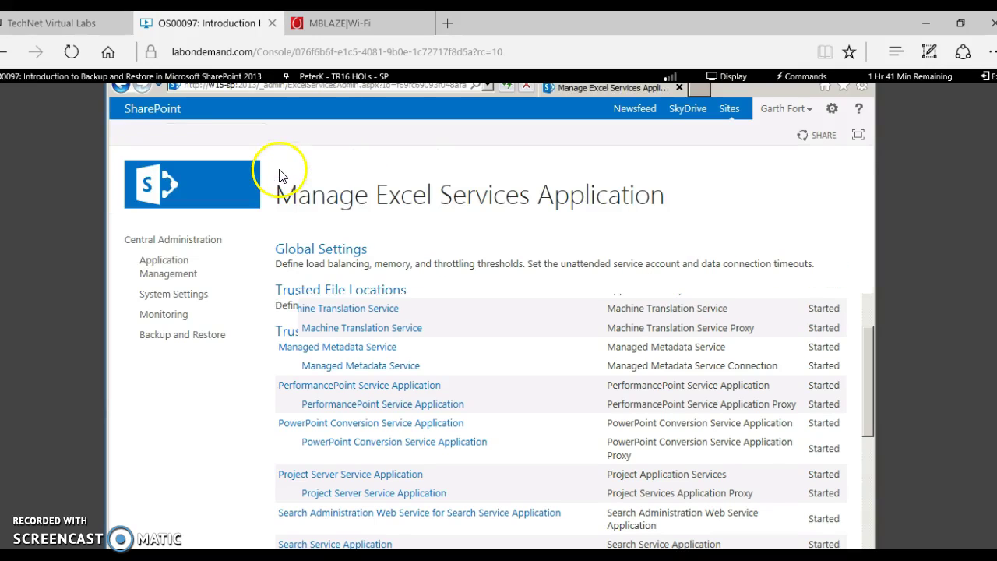
pyautogui.click(124, 84)
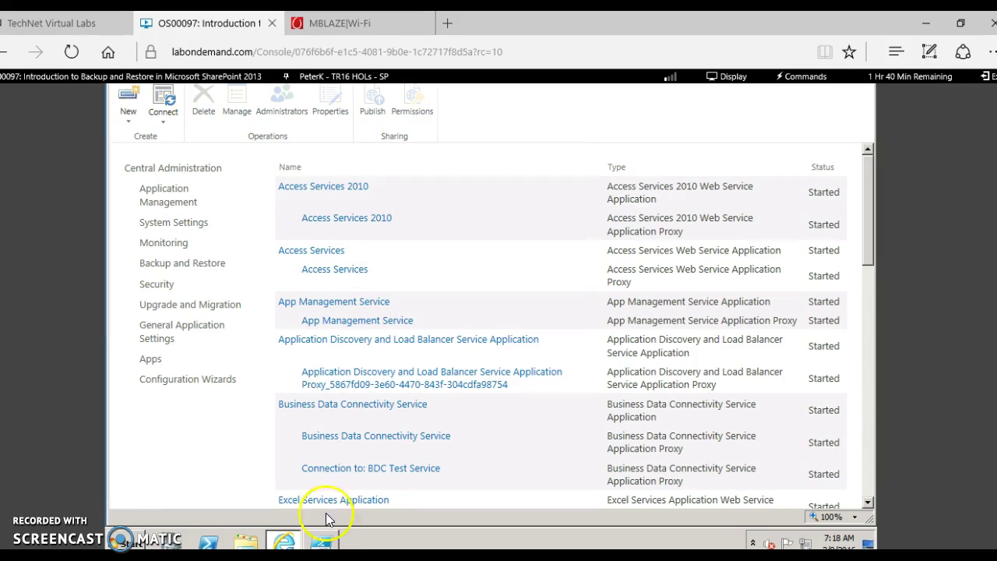
# Switch to PowerShell ISE and store a New-SPClaimsPrincipal for the user's contoso account, with identity type WindowsSamAccountName, in $principal
pyautogui.click(322, 543)
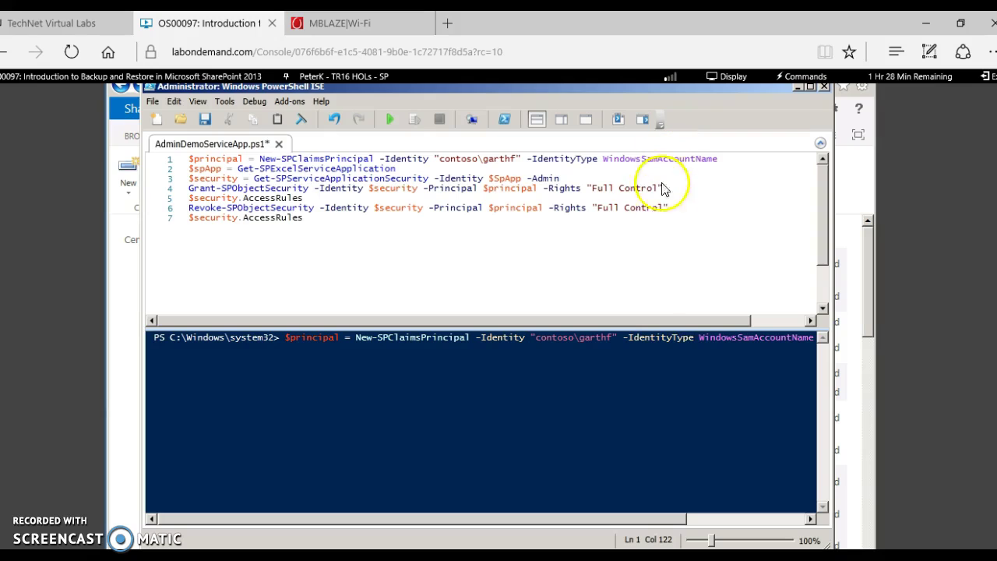
pyautogui.click(677, 336)
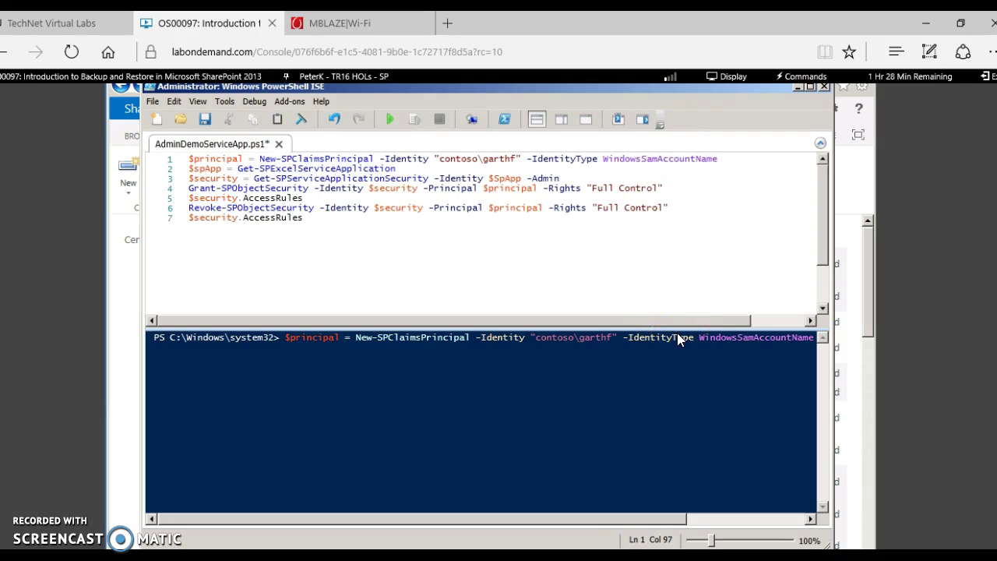
pyautogui.press('Return')
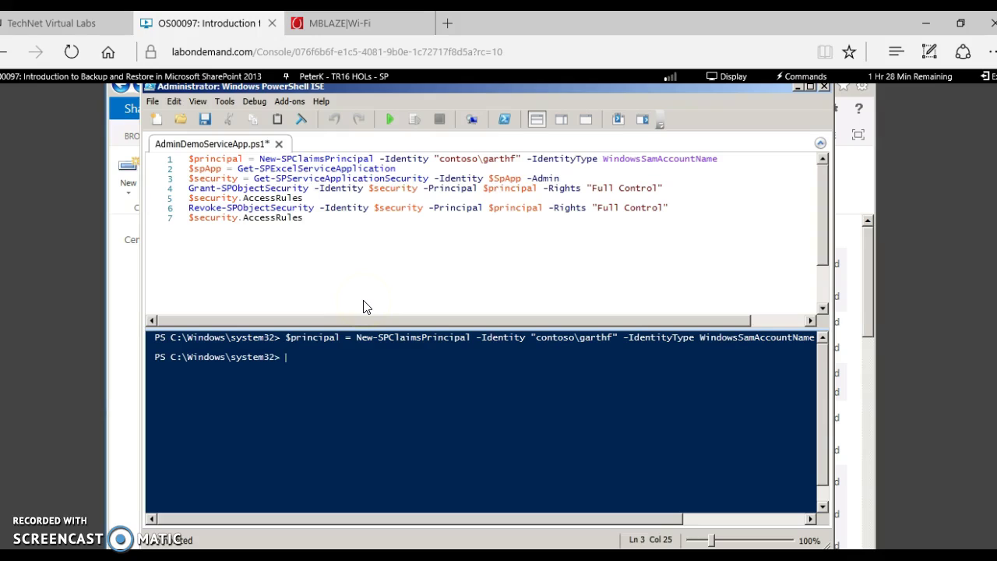
# Recall and run the command that stores Get-SPExcelServiceApplication in $spApp
pyautogui.press('Up')
pyautogui.press('Up')
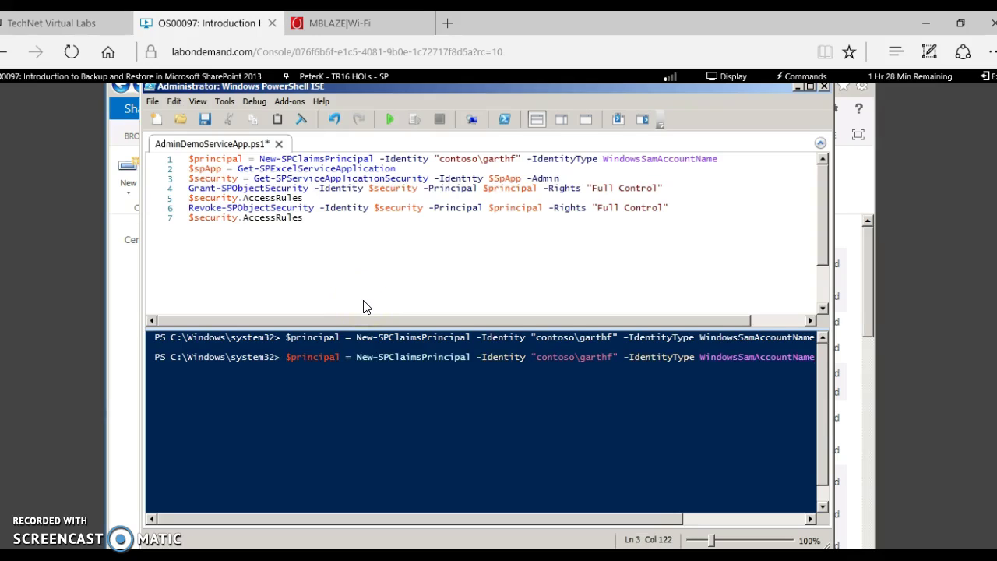
pyautogui.press('Down')
pyautogui.press('Down')
pyautogui.press('Down')
pyautogui.press('Down')
pyautogui.press('Down')
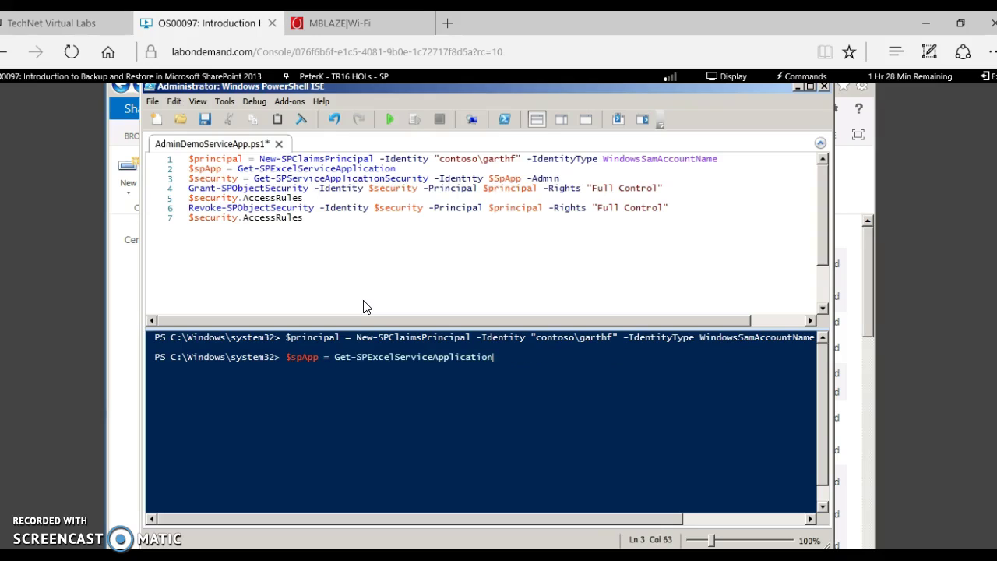
pyautogui.press('Return')
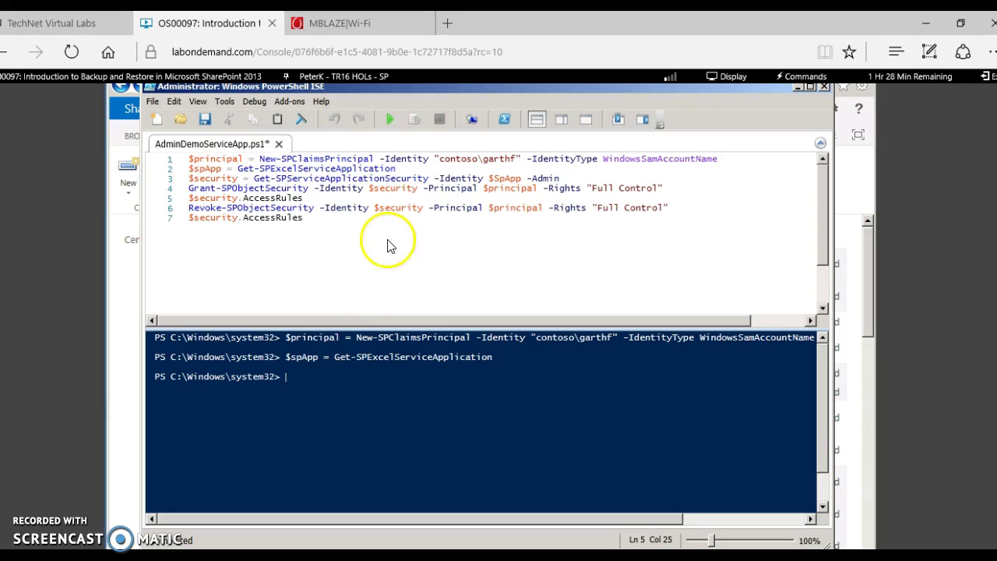
# Run only the script line that sets $security to Get-SPServiceApplicationSecurity -Identity $SpApp -Admin
pyautogui.click(566, 180)
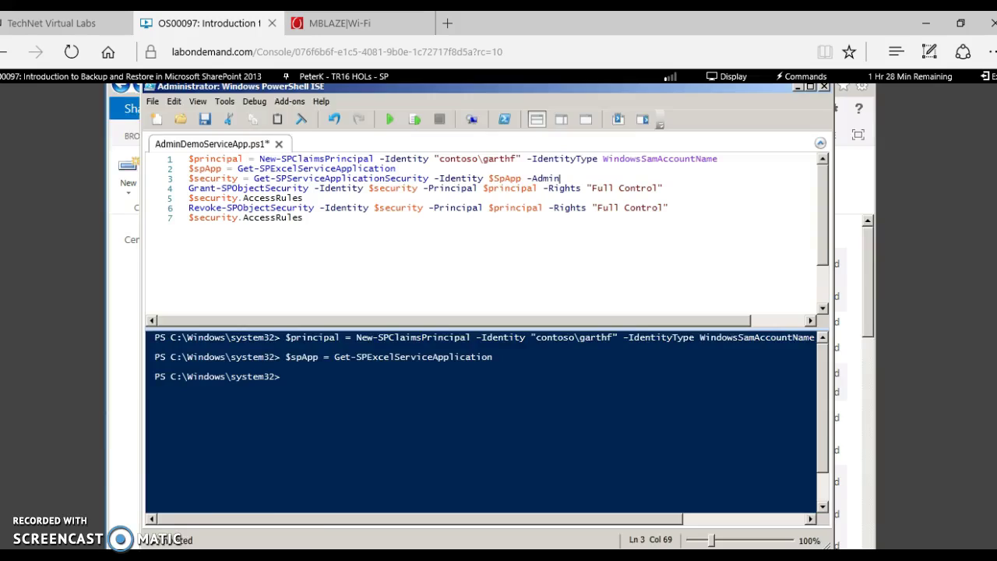
pyautogui.hotkey('shift', 'Home')
pyautogui.press('F8')
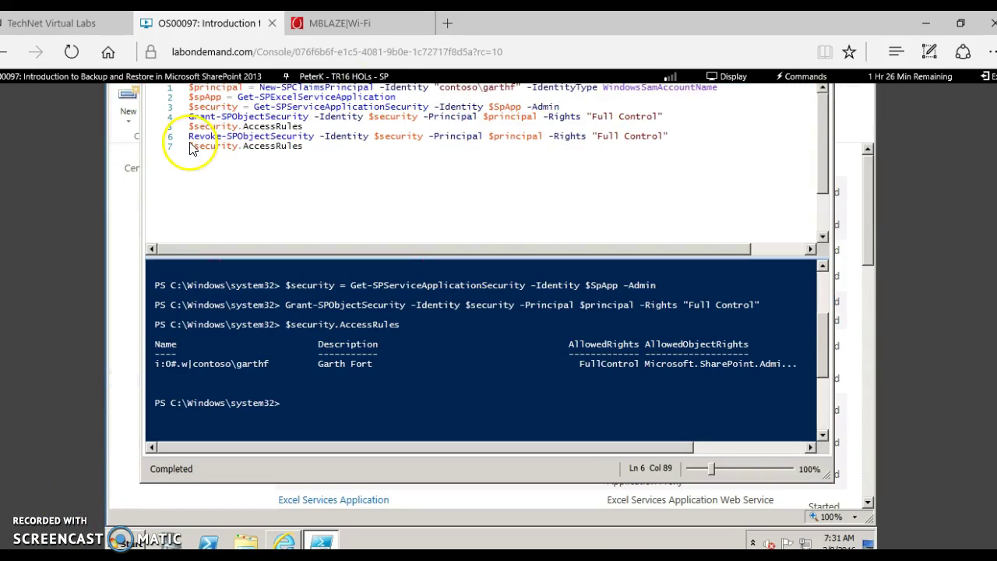
# Run only the Revoke-SPObjectSecurity script line to revoke the "Full Control" rights of $principal on $security
pyautogui.hotkey('shift', 'Home')
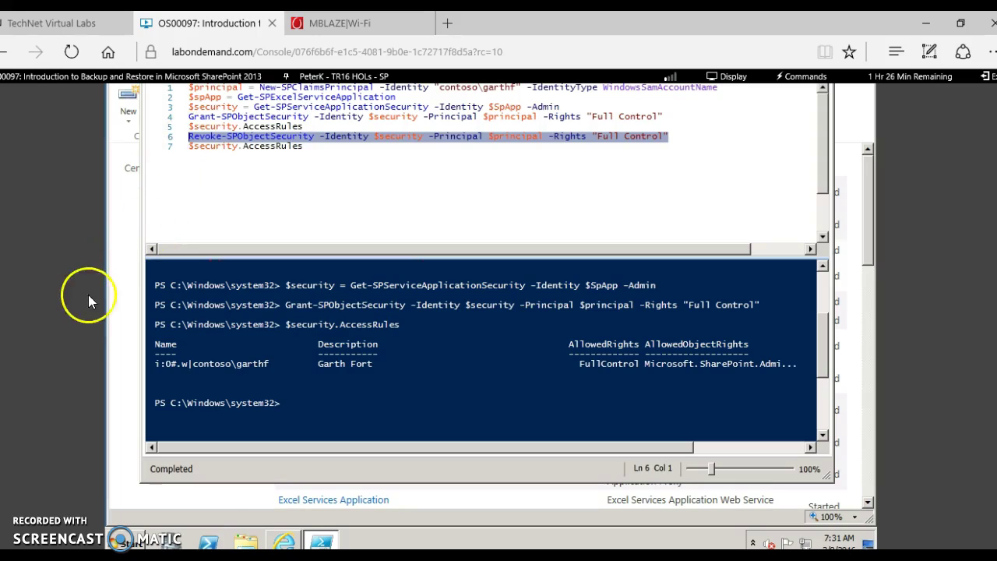
pyautogui.press('F8')
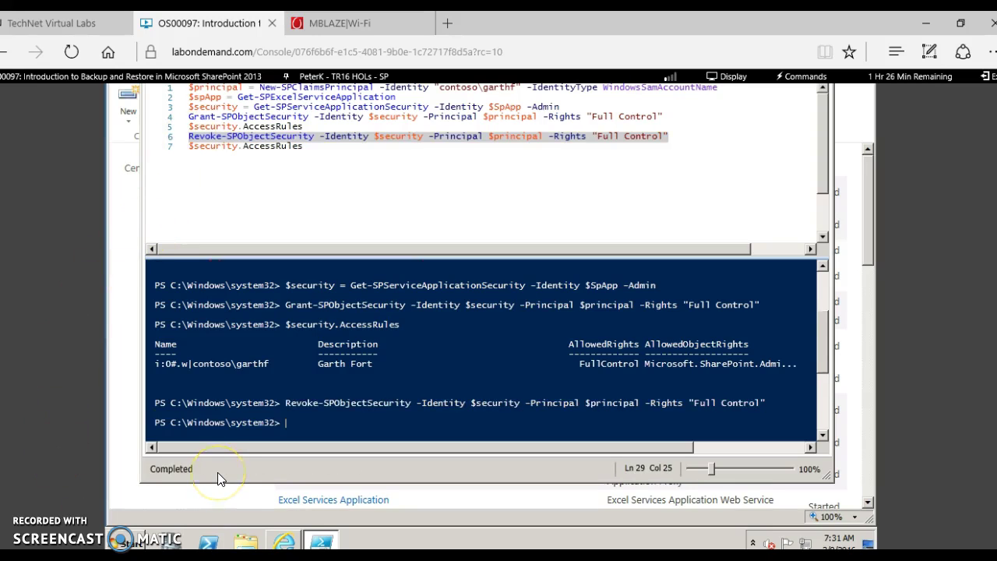
# Recall and run $security.AccessRules in the console to check the remaining administrator rights on the Excel Services application
pyautogui.press('F8')
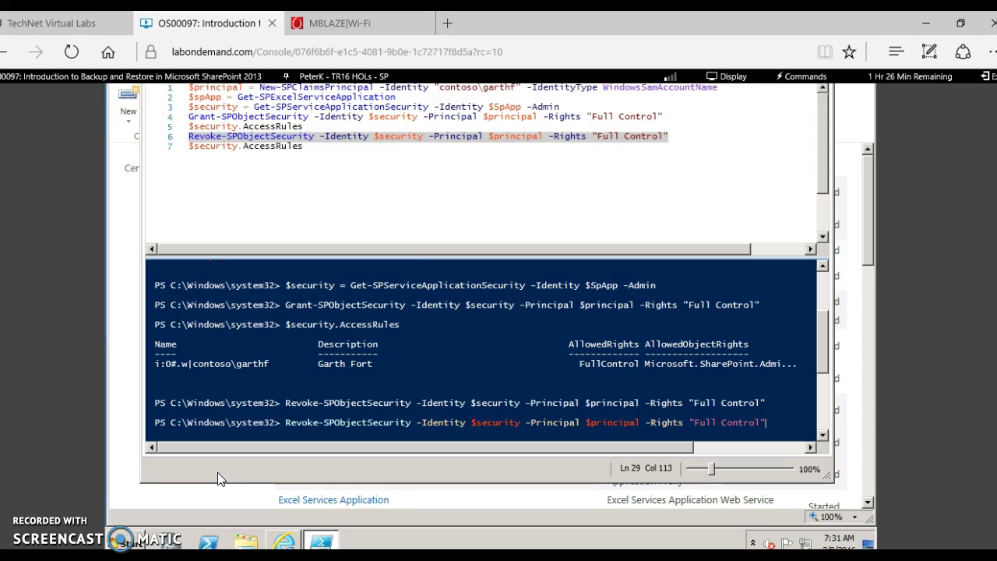
pyautogui.press('Up')
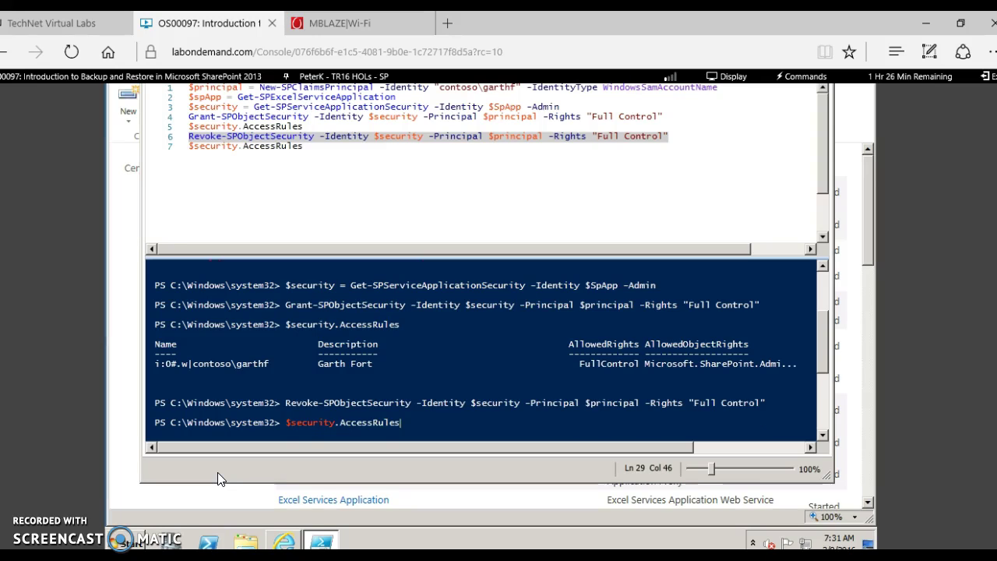
pyautogui.press('Return')
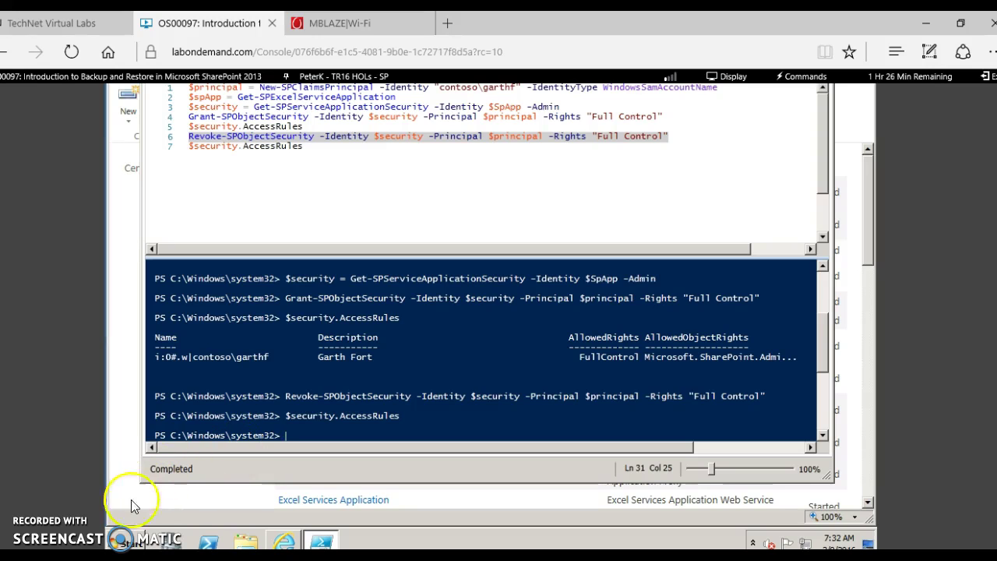
# Switch to Central Administration in Internet Explorer, open the Services on Server page from Application Management and review the full list of services
pyautogui.click(284, 540)
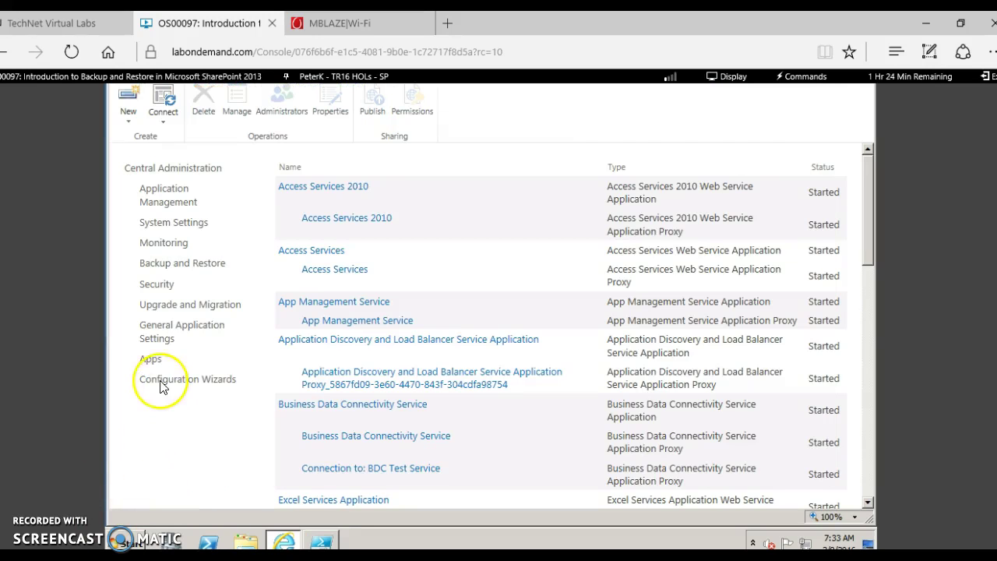
pyautogui.click(161, 171)
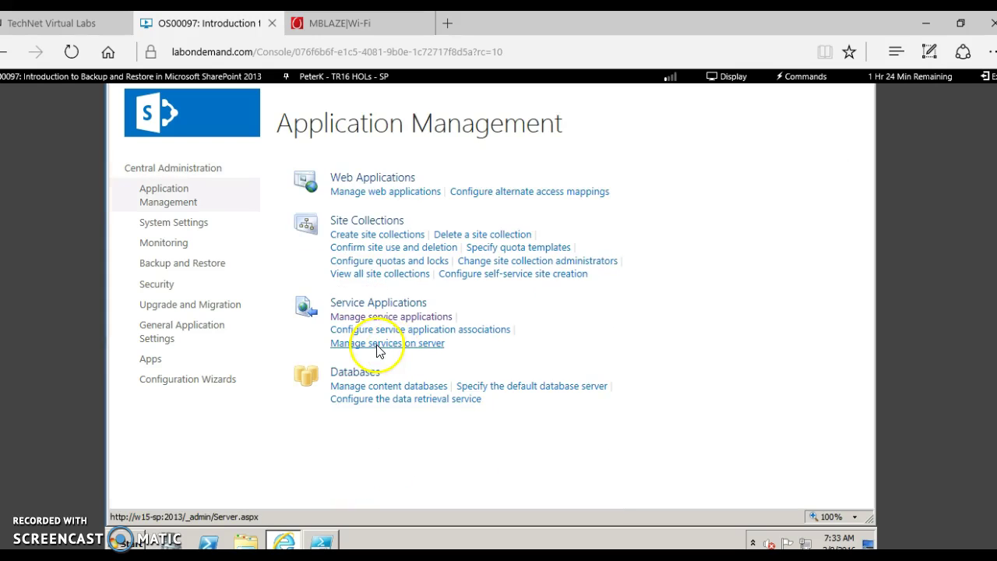
pyautogui.click(375, 345)
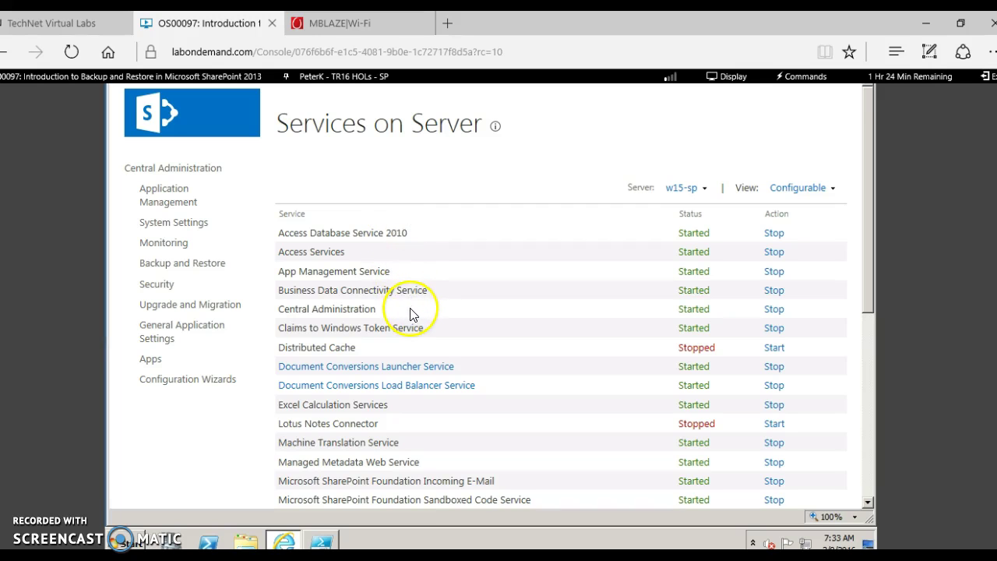
pyautogui.scroll(-3, 411, 319)
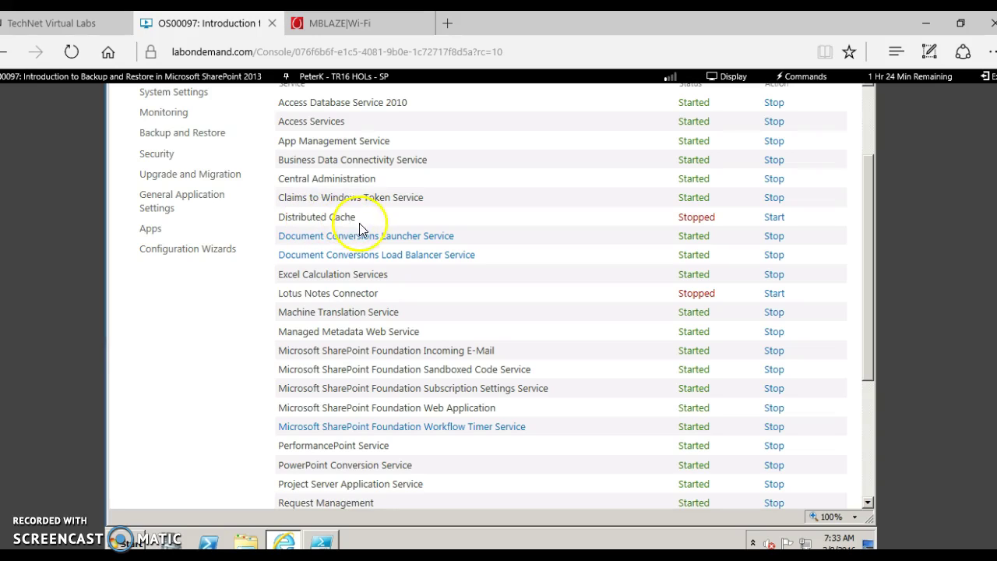
pyautogui.scroll(-5, 430, 299)
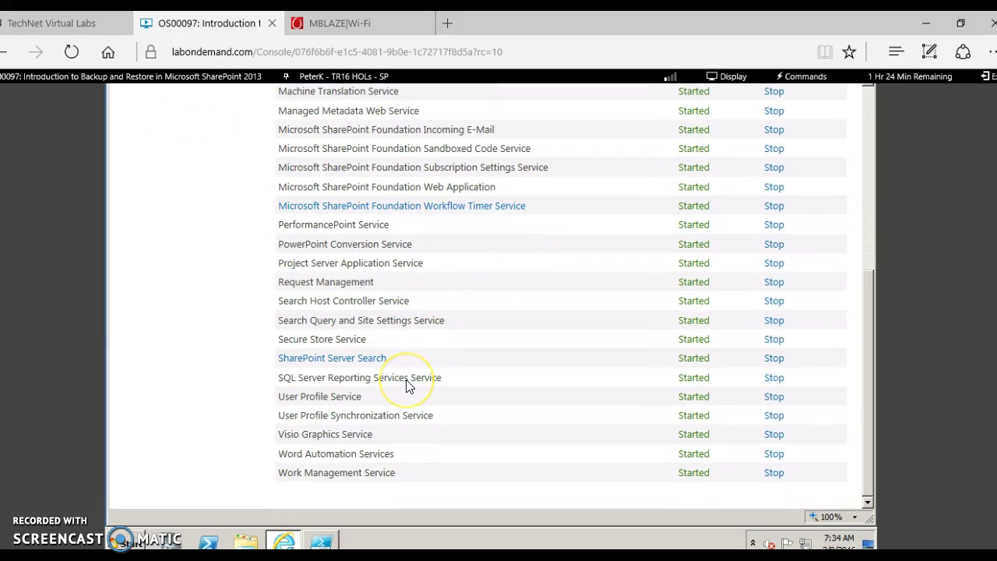
pyautogui.scroll(10, 408, 385)
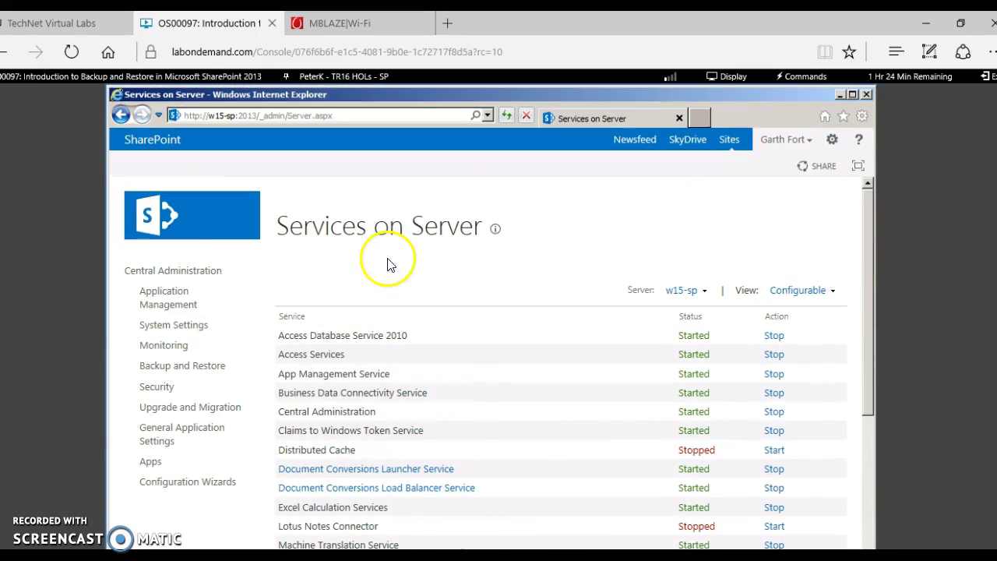